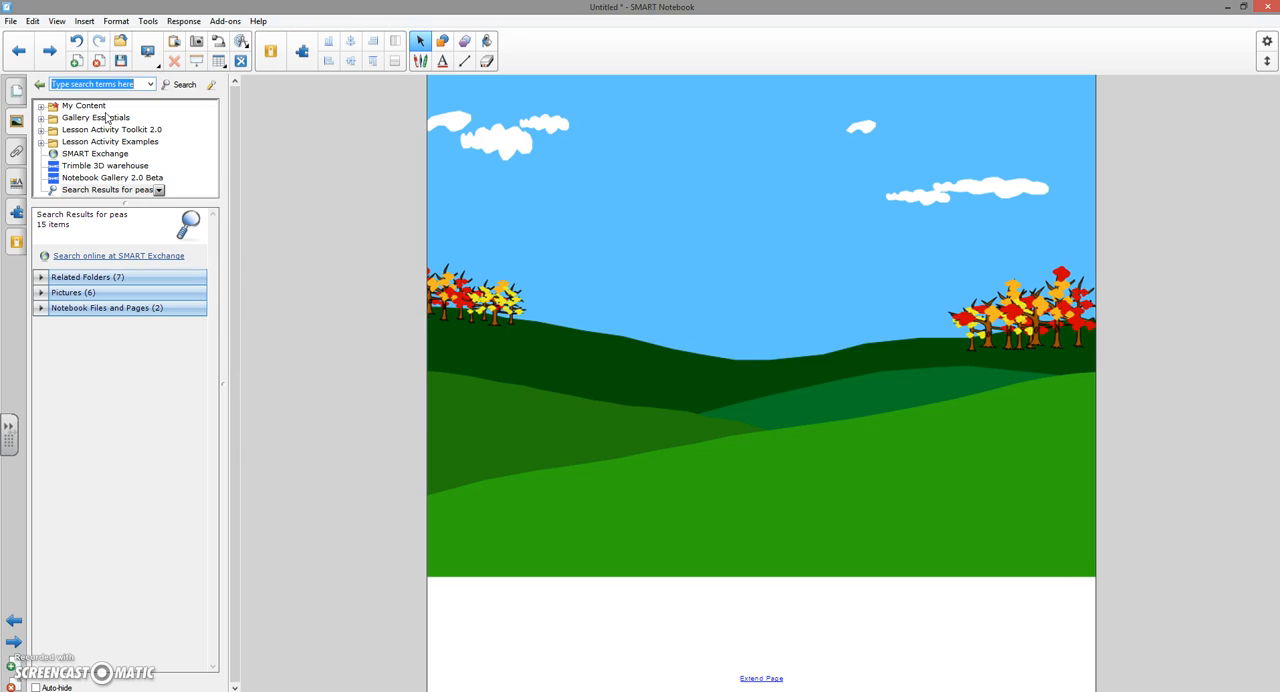
- Search the gallery for "picnic basket" and place the Basket picture on the right side of the outdoor scene
{"action": "type", "text": "icnic"}
{"action": "key", "text": "Return"}
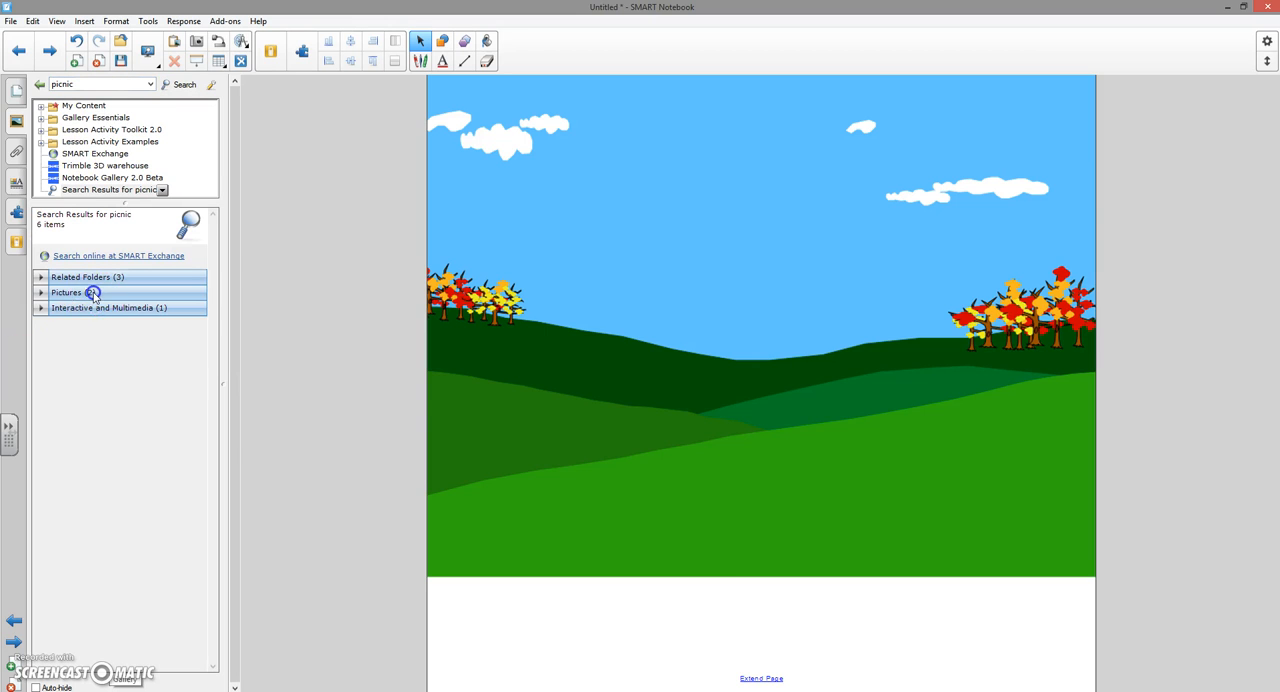
{"action": "left_click", "coordinate": [93, 294]}
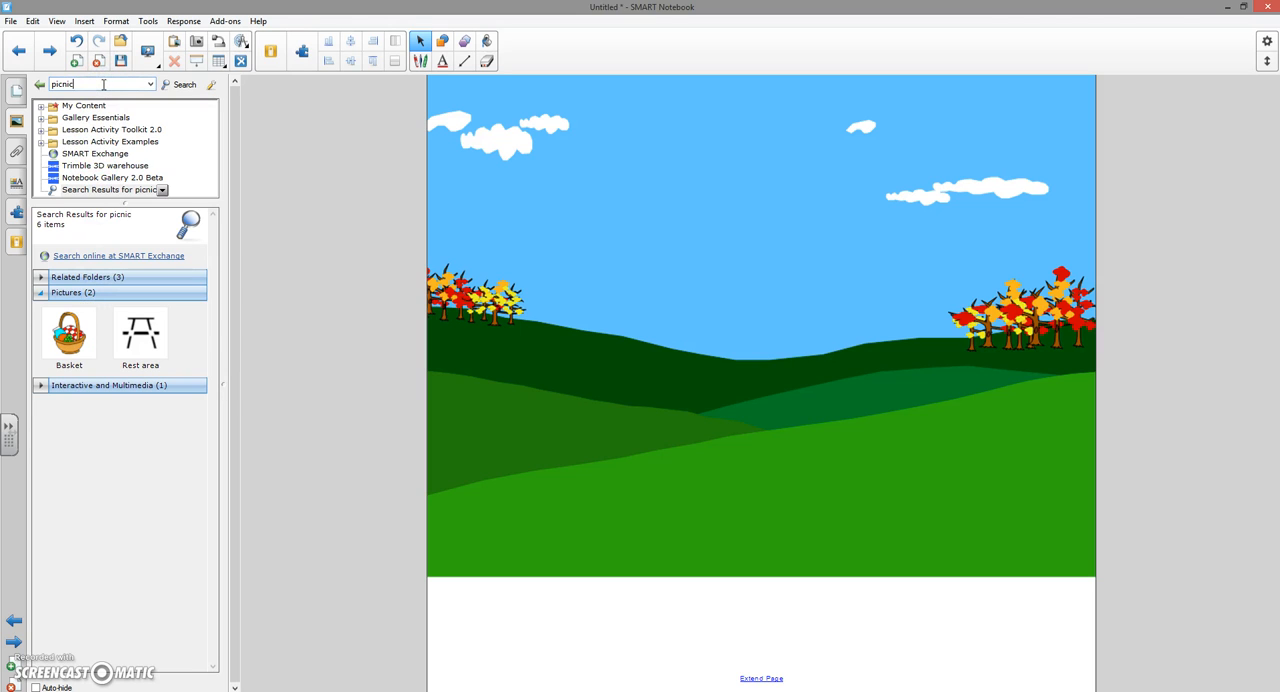
{"action": "type", "text": "basket"}
{"action": "key", "text": "Return"}
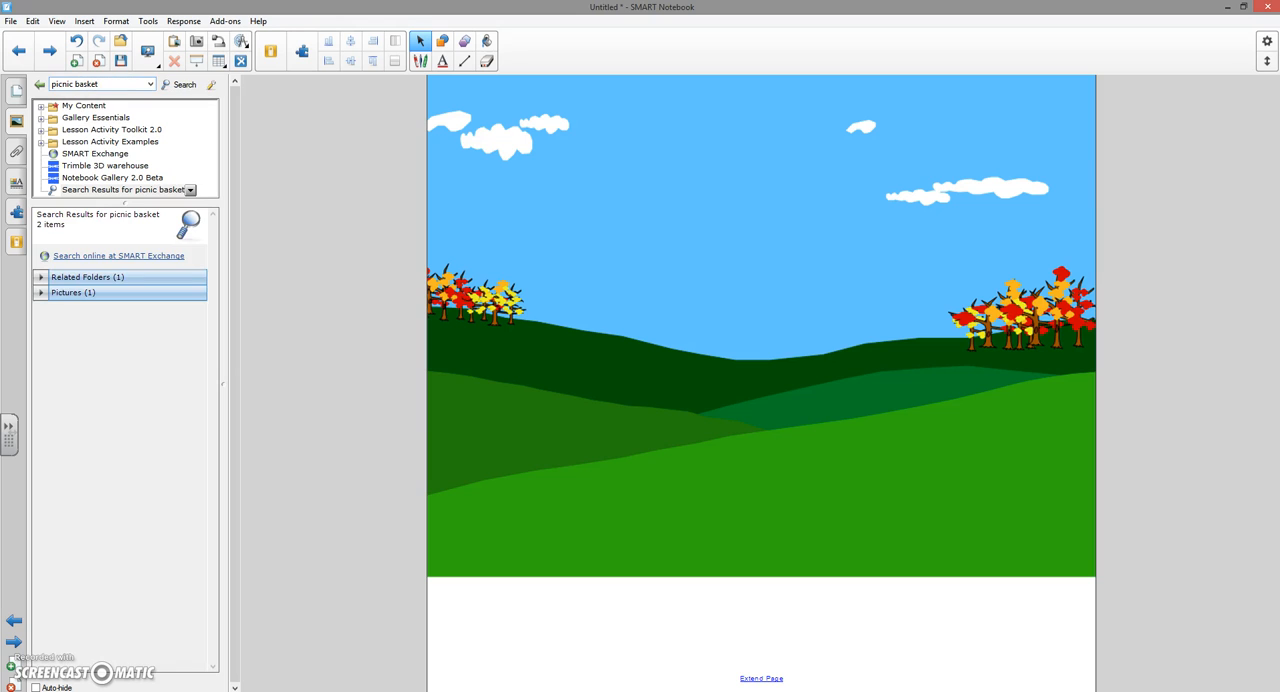
{"action": "left_click", "coordinate": [55, 294]}
{"action": "left_click_drag", "start_coordinate": [66, 330], "coordinate": [1043, 518]}
{"action": "left_click_drag", "start_coordinate": [965, 434], "coordinate": [980, 396]}
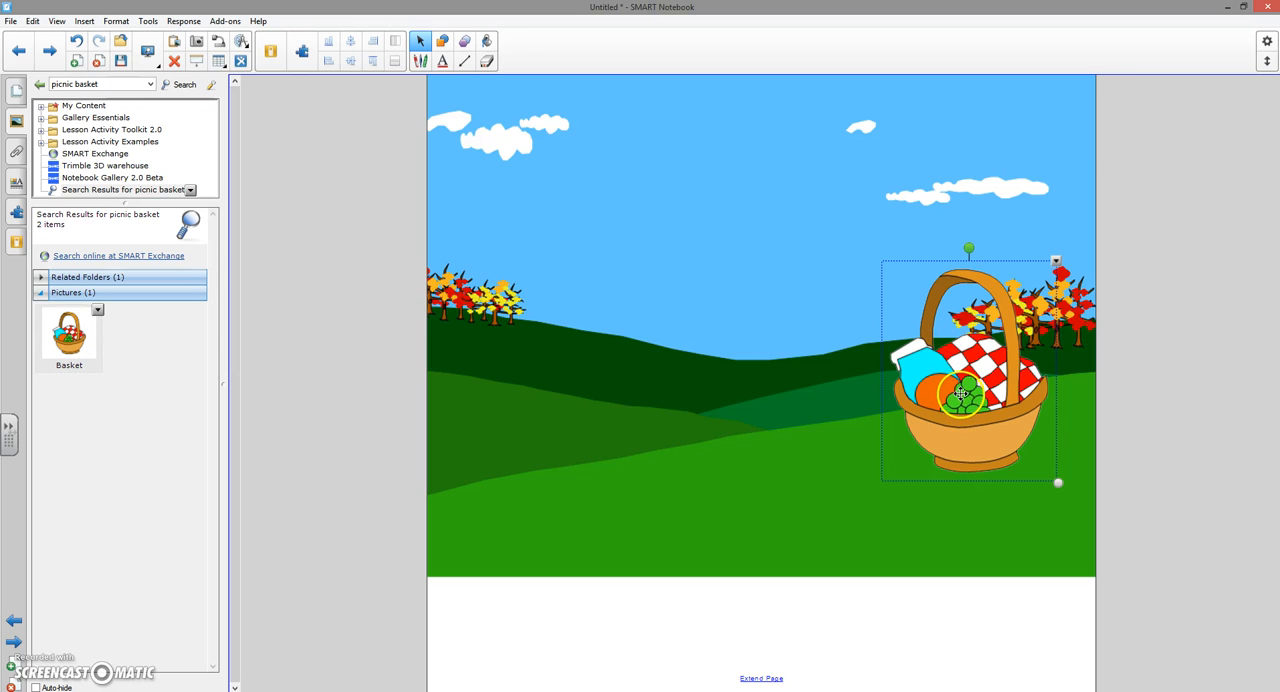
- Open the Activity Builder add-on and start editing the basket as an activity object
{"action": "left_click", "coordinate": [16, 214]}
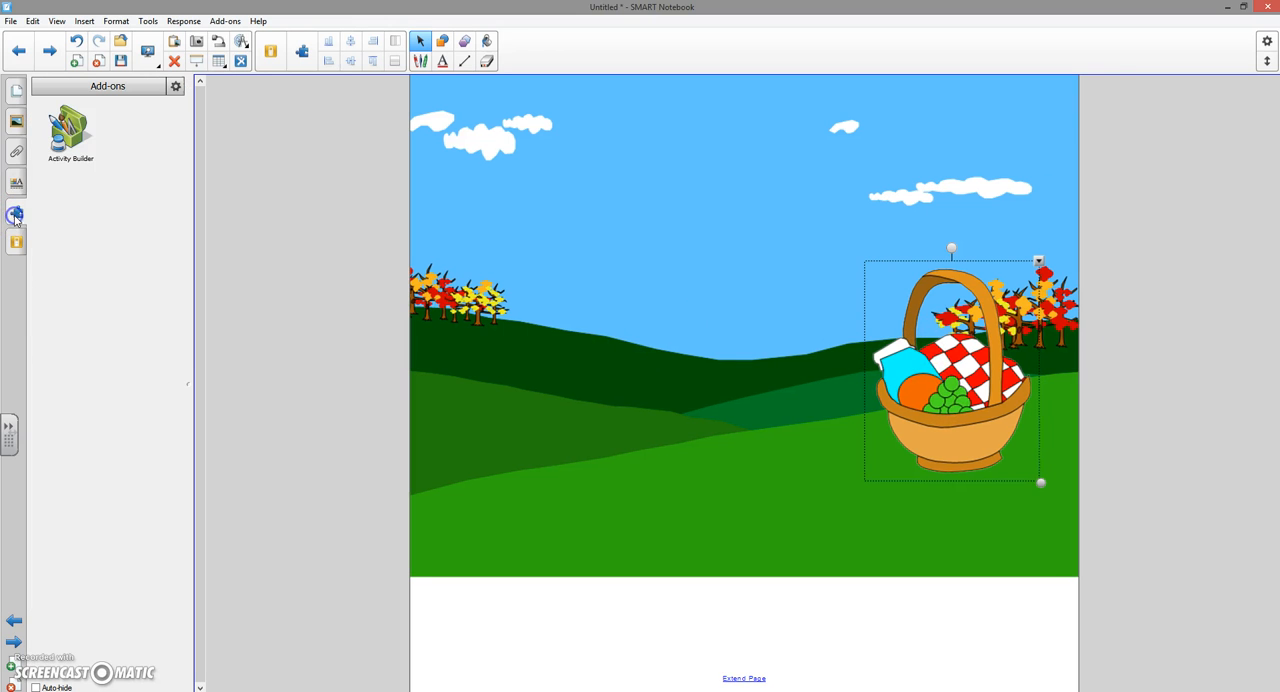
{"action": "left_click", "coordinate": [68, 133]}
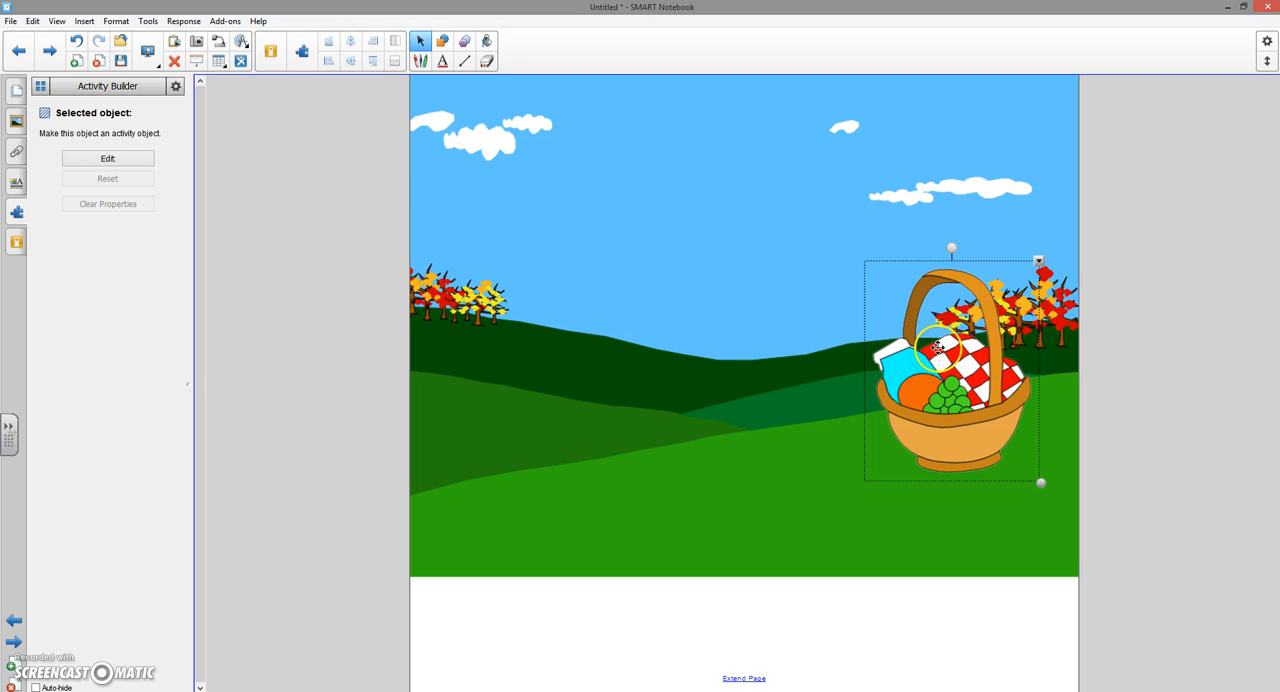
{"action": "left_click", "coordinate": [106, 162]}
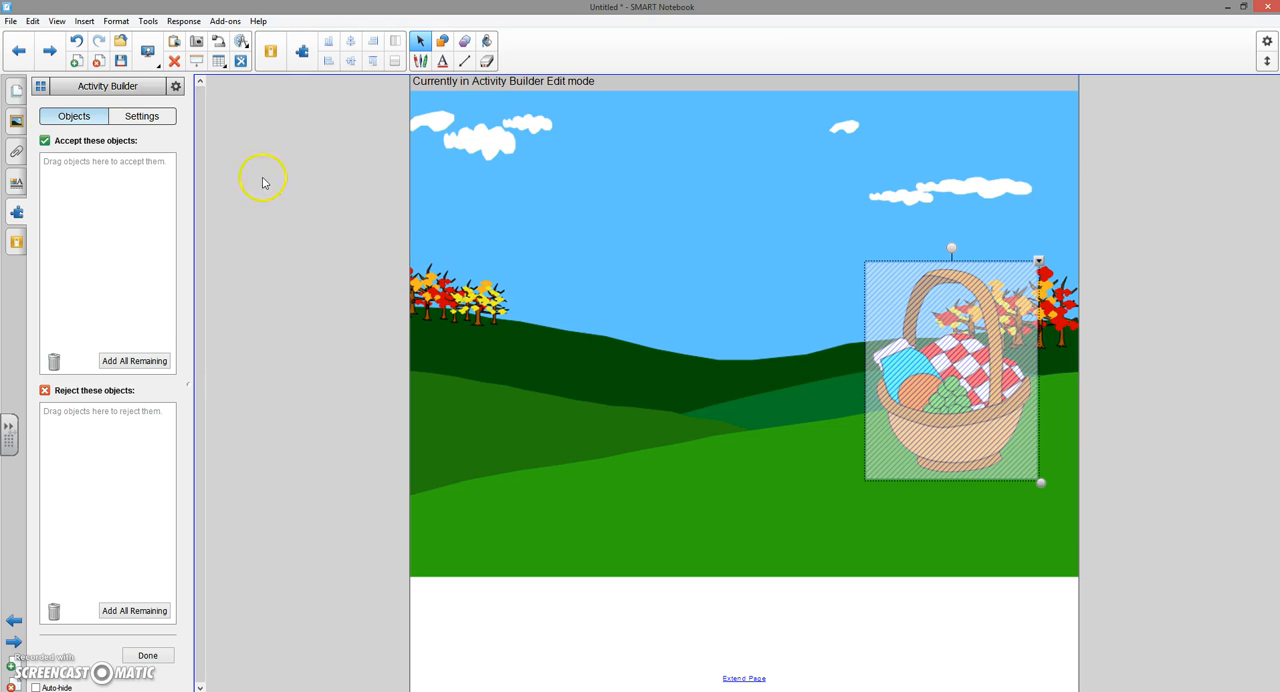
- Search the gallery for "banana", place the Banana picture on the left hills of the scene and shrink it
{"action": "left_click", "coordinate": [15, 122]}
{"action": "left_click", "coordinate": [93, 86]}
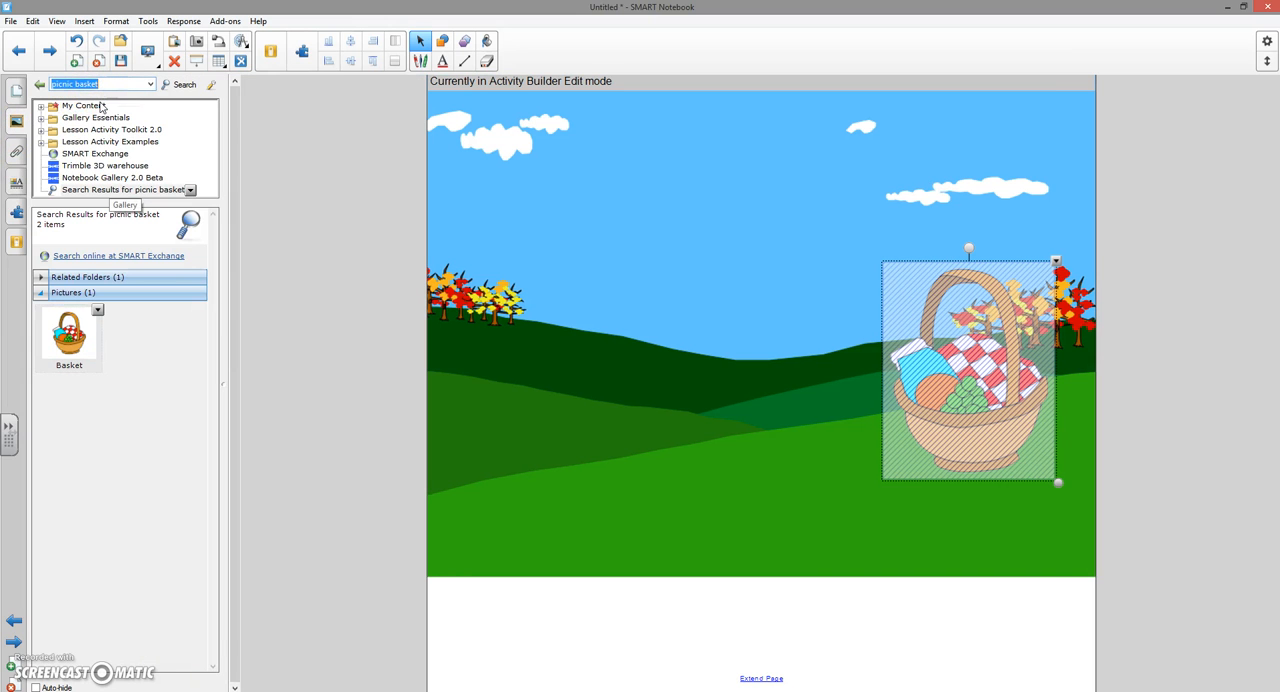
{"action": "type", "text": "banana"}
{"action": "key", "text": "Return"}
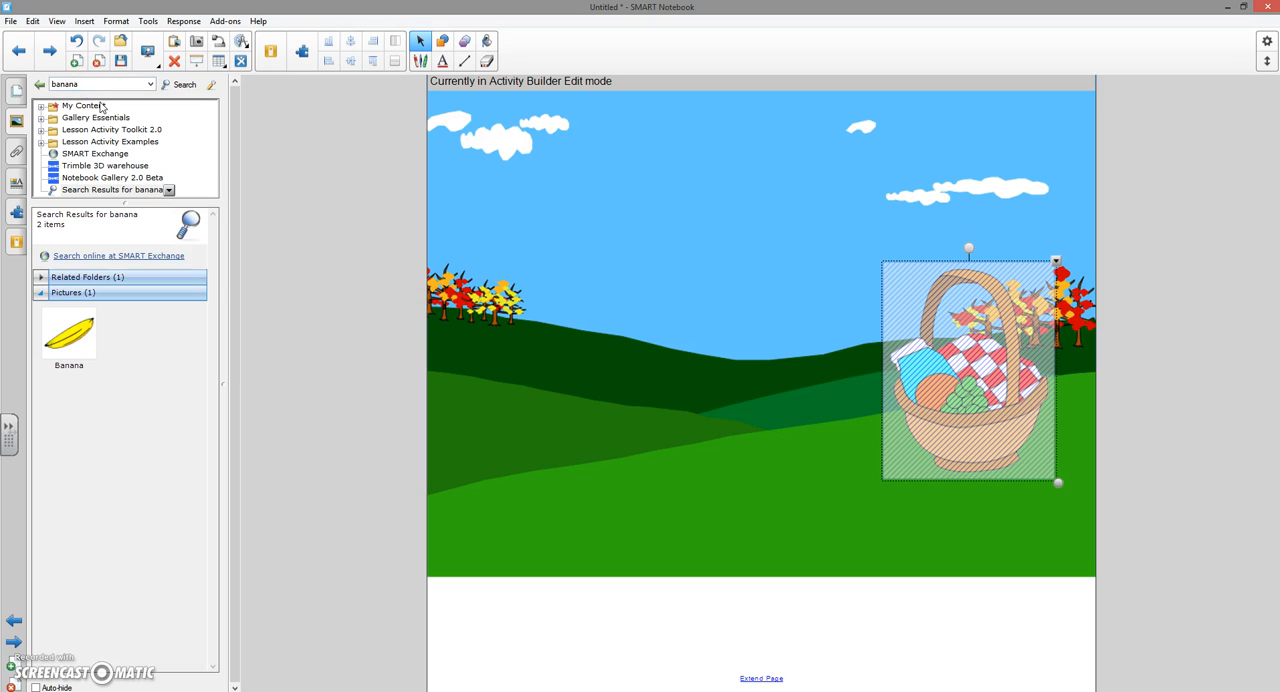
{"action": "left_click_drag", "start_coordinate": [87, 367], "coordinate": [535, 390]}
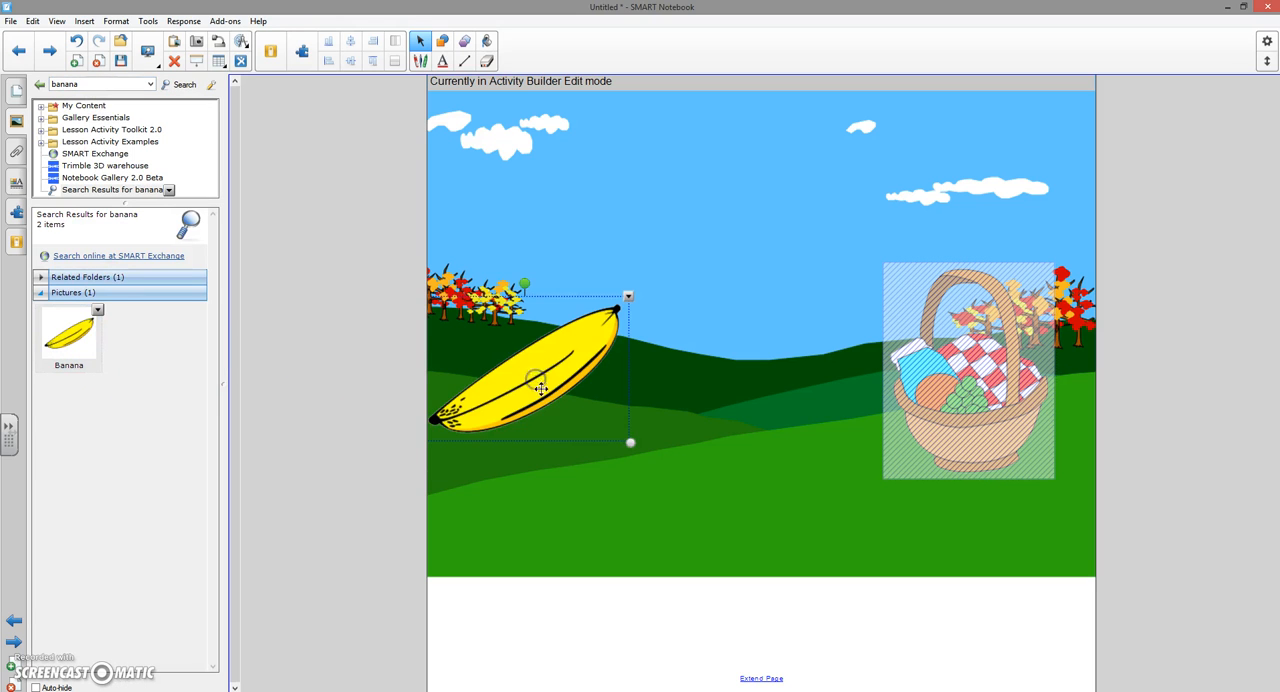
{"action": "left_click_drag", "start_coordinate": [630, 442], "coordinate": [600, 420]}
- Search the gallery for "apple", place the red Apple picture below the banana and shrink it
{"action": "left_click", "coordinate": [106, 84]}
{"action": "type", "text": "app"}
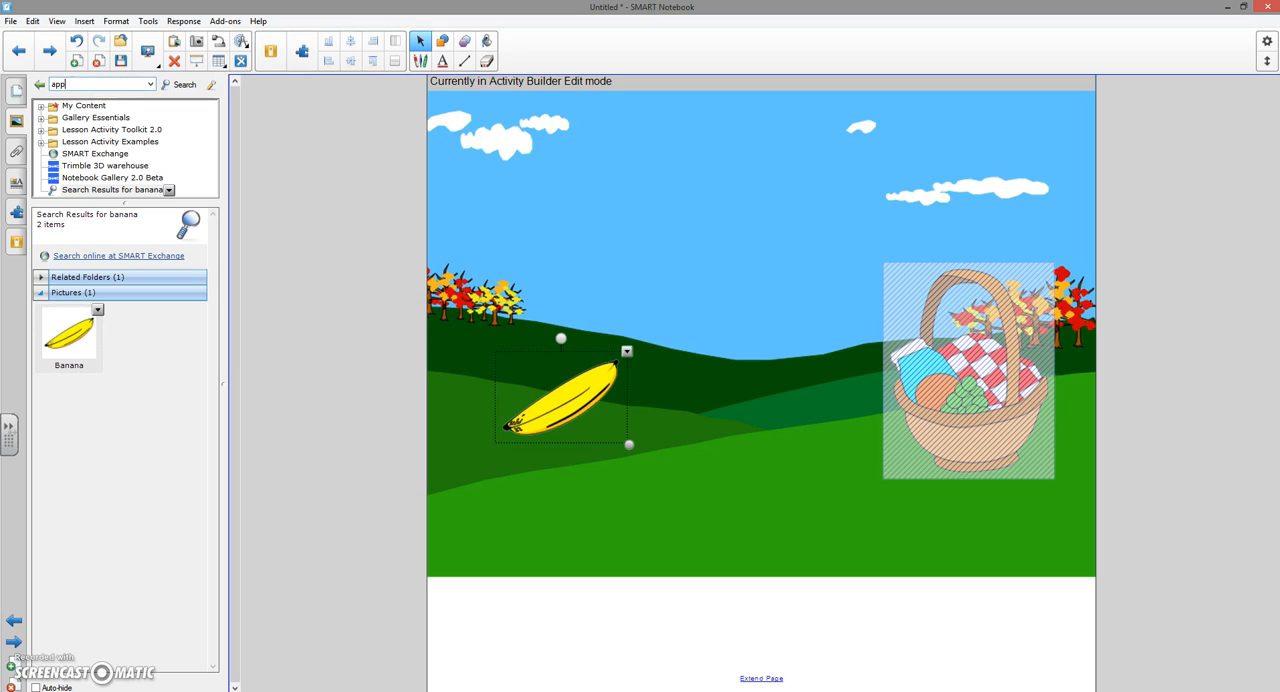
{"action": "type", "text": "le"}
{"action": "key", "text": "Return"}
{"action": "left_click_drag", "start_coordinate": [140, 406], "coordinate": [575, 452]}
{"action": "left_click_drag", "start_coordinate": [663, 537], "coordinate": [623, 491]}
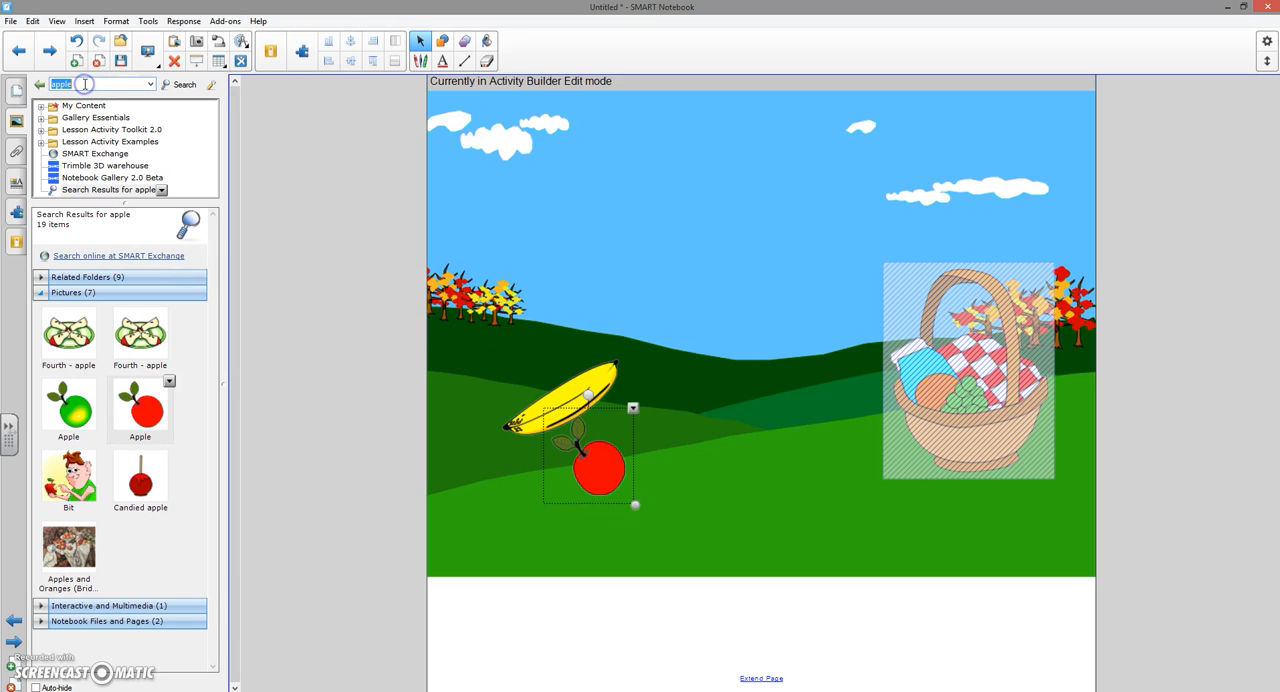
- Search the gallery for "orange", place the Orange fruit picture beside the banana and make it smaller
{"action": "type", "text": "orange"}
{"action": "key", "text": "Return"}
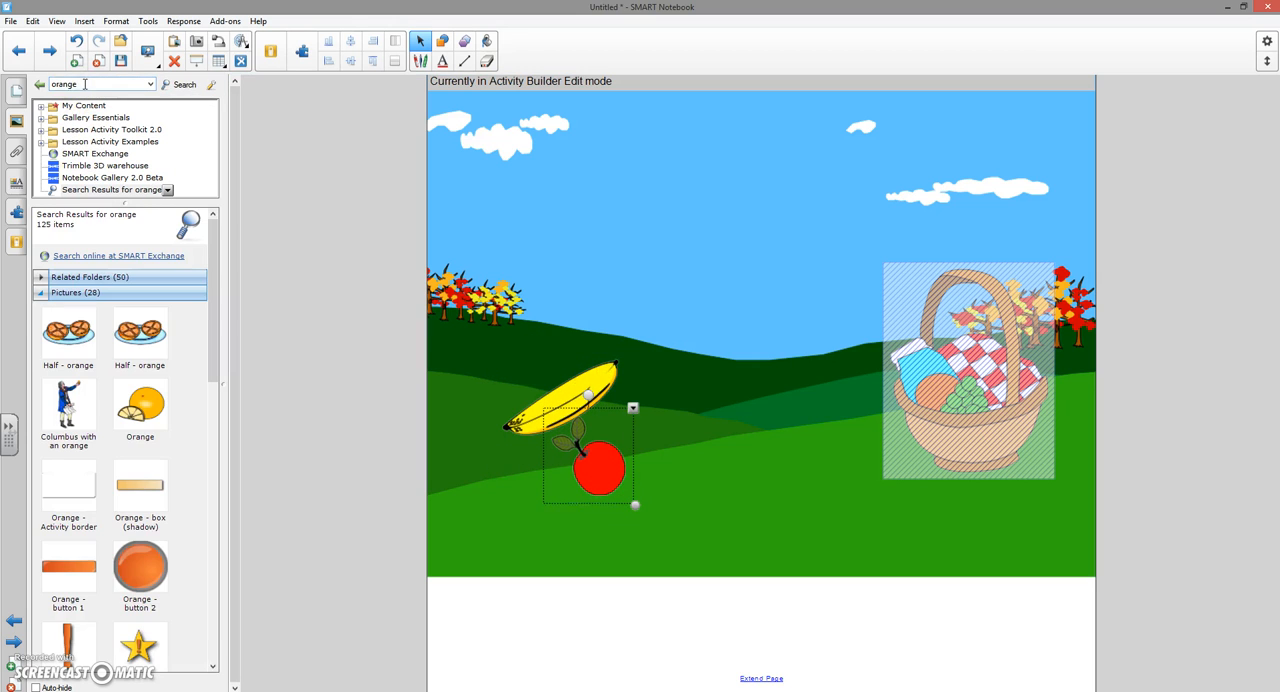
{"action": "left_click_drag", "start_coordinate": [156, 402], "coordinate": [700, 392]}
{"action": "left_click_drag", "start_coordinate": [746, 437], "coordinate": [703, 410]}
{"action": "left_click_drag", "start_coordinate": [665, 360], "coordinate": [678, 397]}
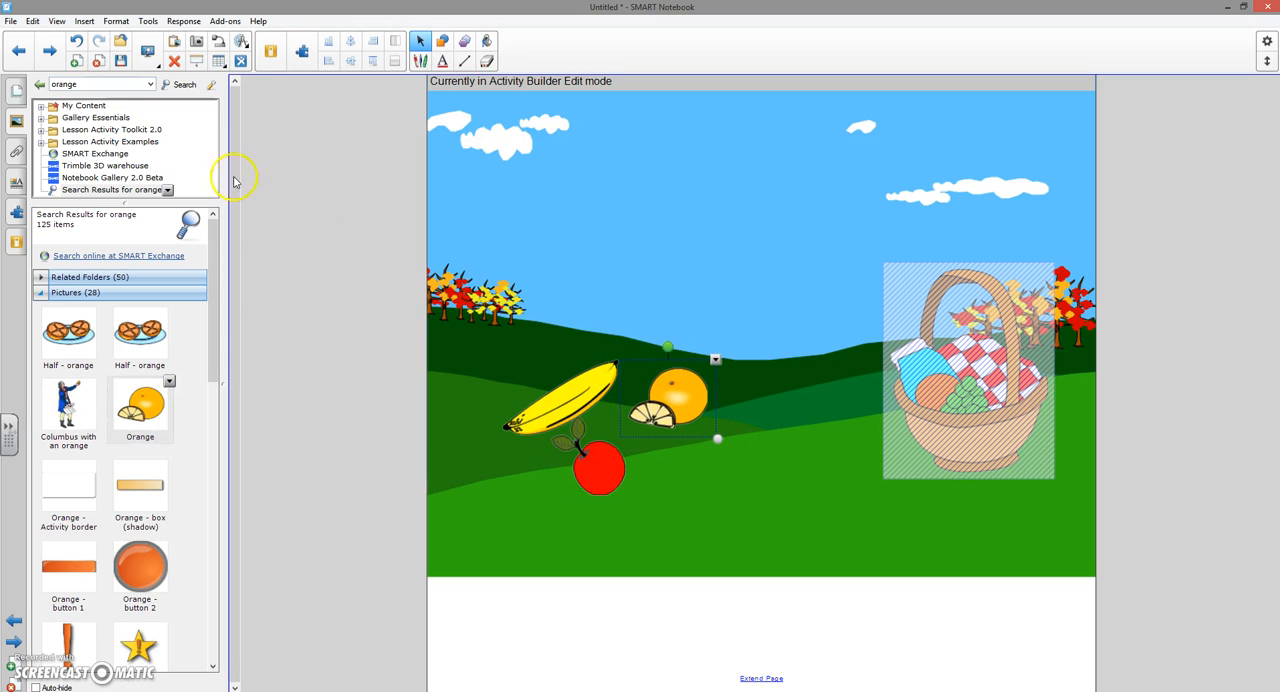
- Search the gallery for "carrots", place the Carrots picture beside the apple and shrink it
{"action": "left_click", "coordinate": [117, 85]}
{"action": "type", "text": "carrots"}
{"action": "key", "text": "Return"}
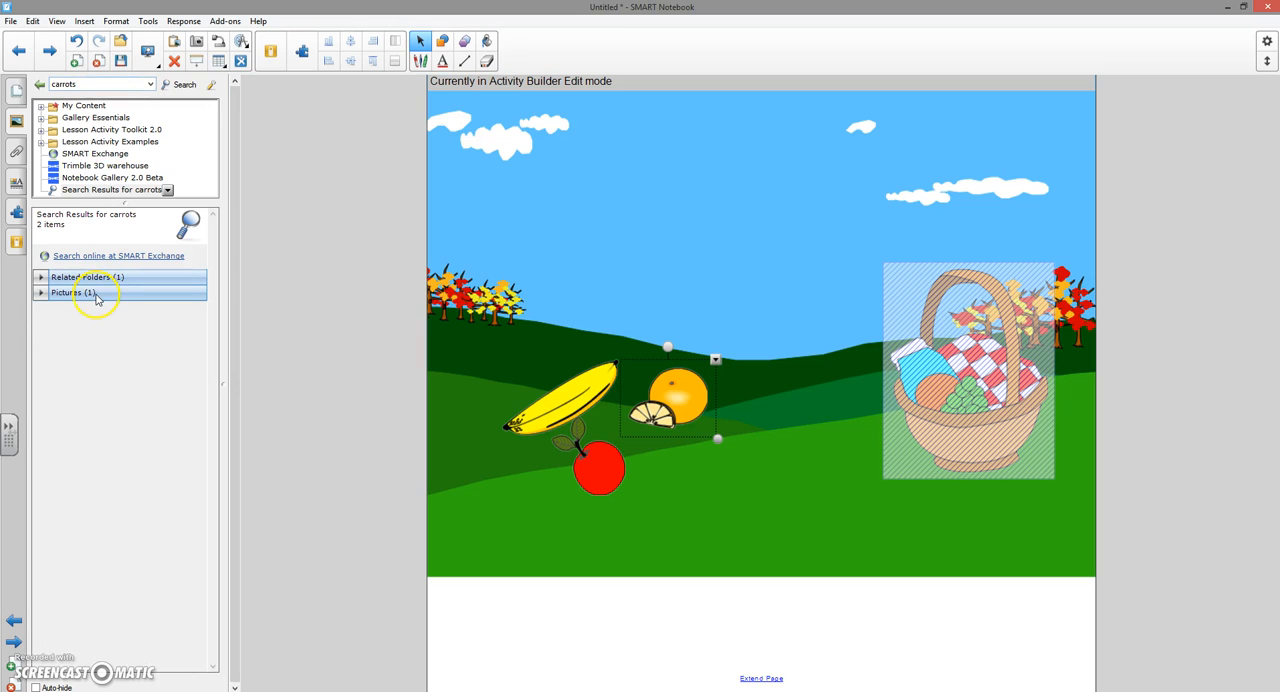
{"action": "left_click", "coordinate": [97, 298]}
{"action": "left_click_drag", "start_coordinate": [68, 335], "coordinate": [728, 480]}
{"action": "left_click_drag", "start_coordinate": [810, 529], "coordinate": [750, 518]}
- Search the gallery for "potato" and place the potatoes picture above the banana and orange
{"action": "left_click", "coordinate": [104, 85]}
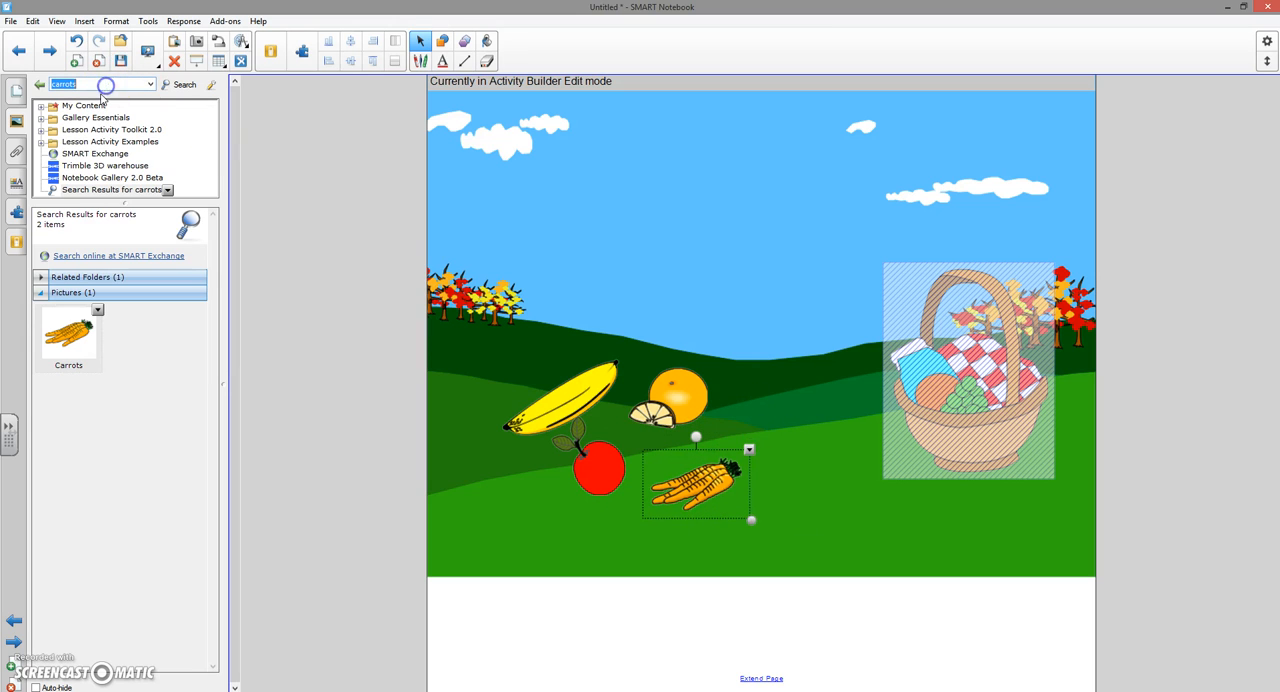
{"action": "type", "text": "potato"}
{"action": "key", "text": "Return"}
{"action": "left_click_drag", "start_coordinate": [145, 340], "coordinate": [651, 319]}
- Search the gallery for "peas" and place the Peas picture on the hills between the orange and the basket
{"action": "double_click", "coordinate": [105, 84]}
{"action": "type", "text": "peas"}
{"action": "key", "text": "Return"}
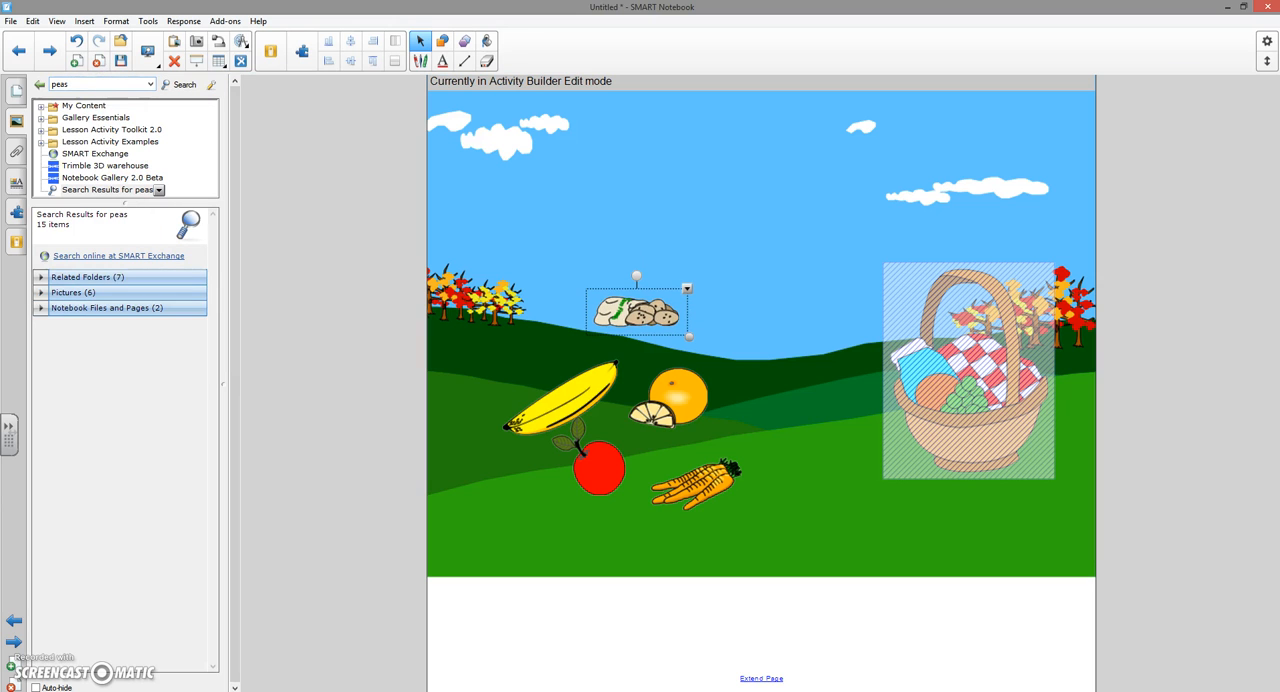
{"action": "left_click", "coordinate": [62, 292]}
{"action": "left_click_drag", "start_coordinate": [68, 335], "coordinate": [499, 455]}
{"action": "left_click_drag", "start_coordinate": [470, 405], "coordinate": [757, 370]}
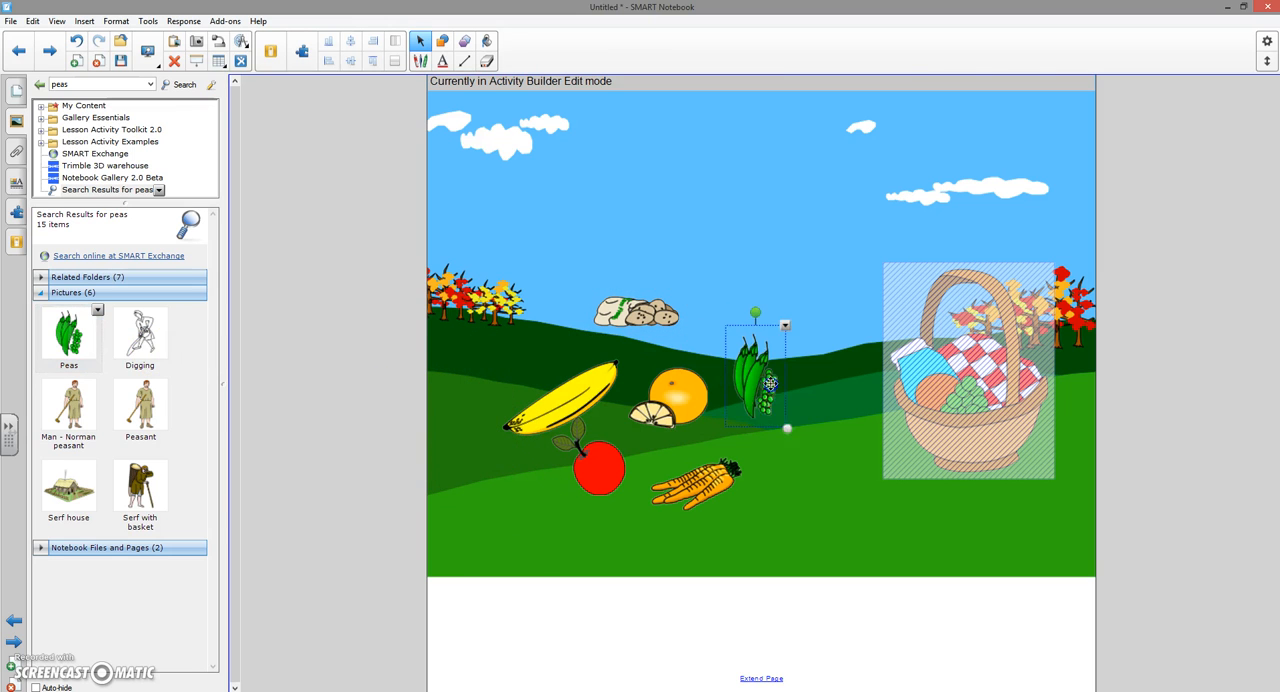
- Enlarge the potatoes picture and the peas picture in the scene
{"action": "left_click", "coordinate": [621, 317]}
{"action": "left_click_drag", "start_coordinate": [679, 336], "coordinate": [728, 363]}
{"action": "left_click", "coordinate": [778, 386]}
{"action": "mouse_move", "coordinate": [793, 417]}
{"action": "left_mouse_down"}
{"action": "mouse_move", "coordinate": [812, 462]}
{"action": "mouse_move", "coordinate": [776, 429]}
{"action": "left_mouse_up"}
- Return to the Activity Builder and rearrange the orange, potatoes, banana, carrots and apple so that fruits and vegetables are mixed across the scene
{"action": "left_click", "coordinate": [17, 208]}
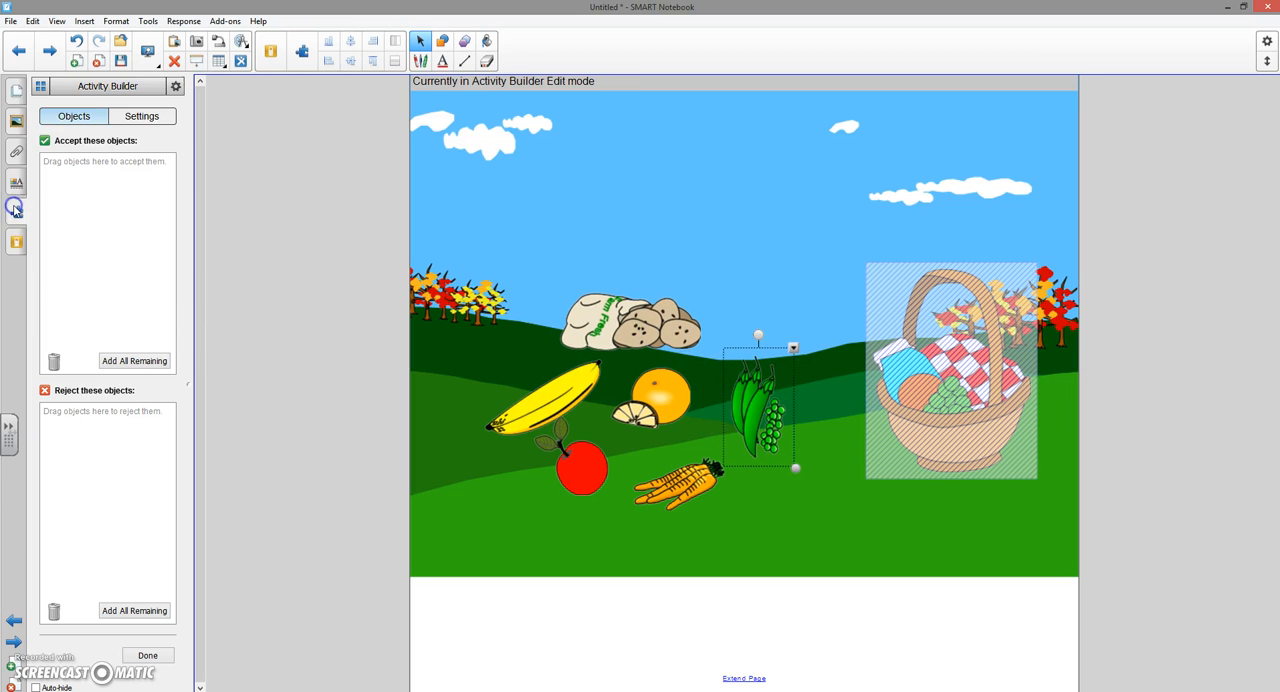
{"action": "left_click", "coordinate": [737, 528]}
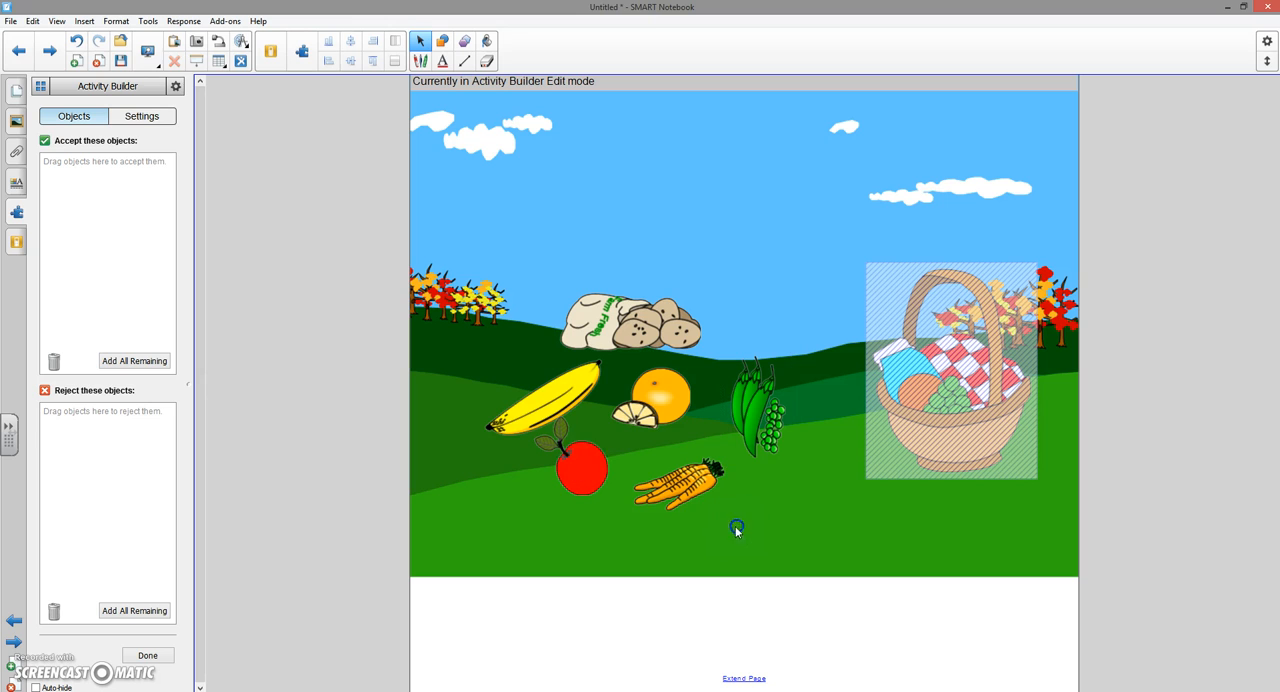
{"action": "left_click_drag", "start_coordinate": [654, 401], "coordinate": [701, 248]}
{"action": "left_click_drag", "start_coordinate": [664, 322], "coordinate": [689, 428]}
{"action": "left_click_drag", "start_coordinate": [545, 400], "coordinate": [490, 372]}
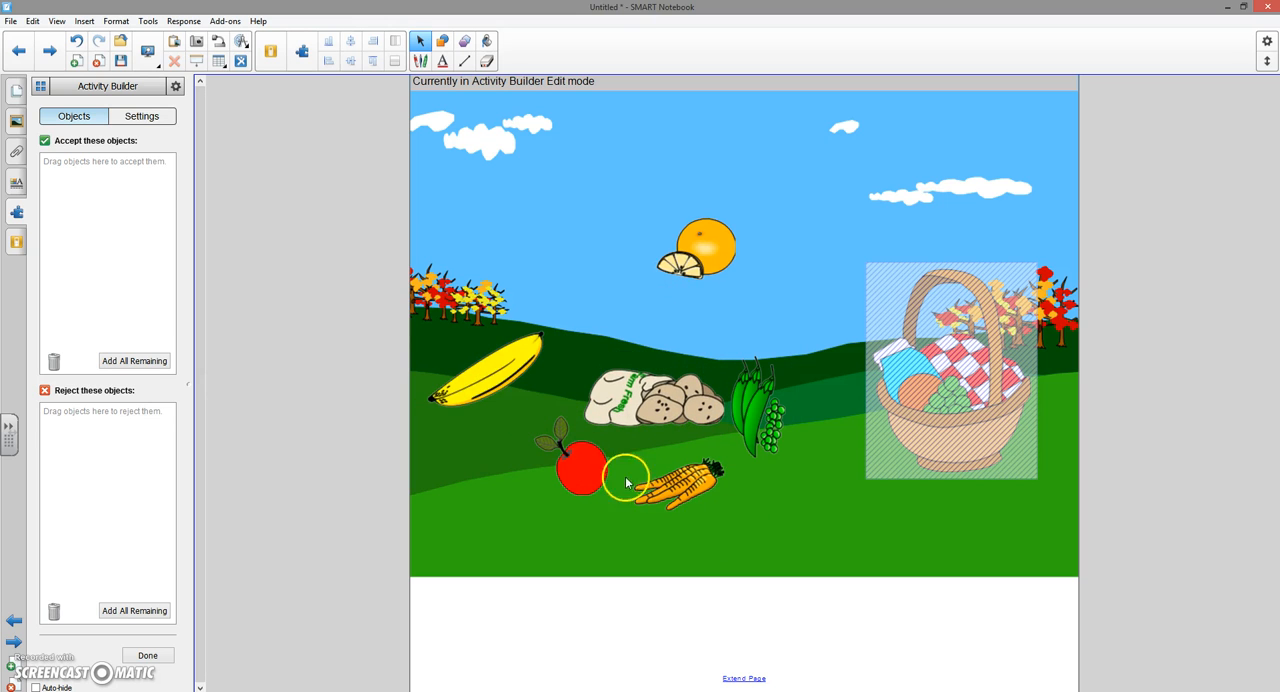
{"action": "left_click_drag", "start_coordinate": [647, 489], "coordinate": [491, 495]}
{"action": "left_click_drag", "start_coordinate": [575, 470], "coordinate": [663, 495]}
{"action": "left_click_drag", "start_coordinate": [551, 494], "coordinate": [561, 490]}
{"action": "left_click_drag", "start_coordinate": [679, 270], "coordinate": [608, 327]}
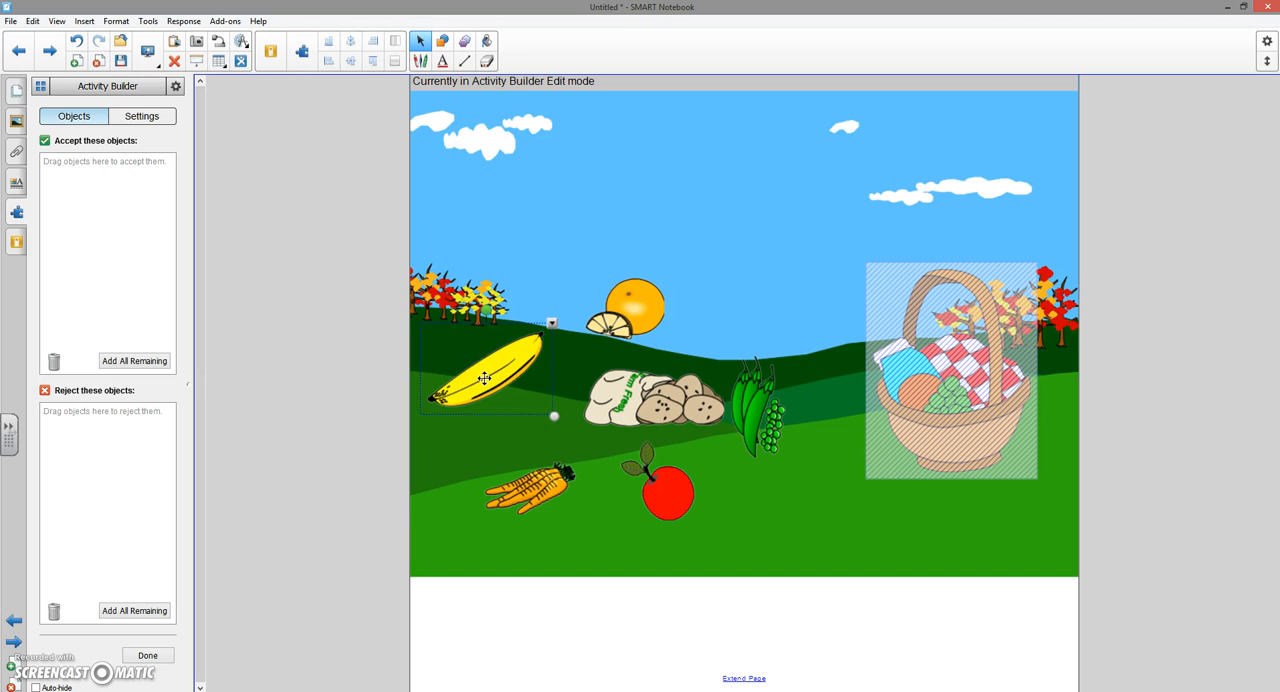
- Set the basket to accept the banana, orange and apple and reject all remaining objects, finishing the activity edit
{"action": "left_click_drag", "start_coordinate": [484, 378], "coordinate": [106, 232]}
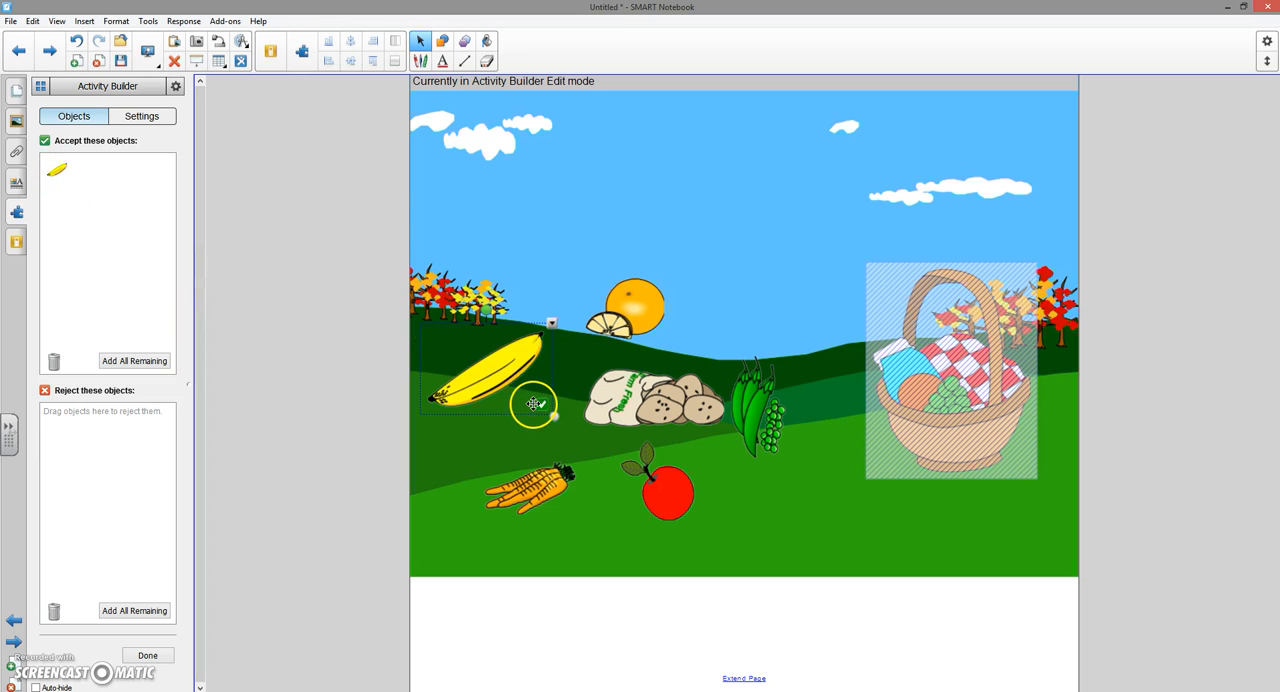
{"action": "left_click_drag", "start_coordinate": [630, 305], "coordinate": [120, 245]}
{"action": "left_click_drag", "start_coordinate": [668, 490], "coordinate": [139, 268]}
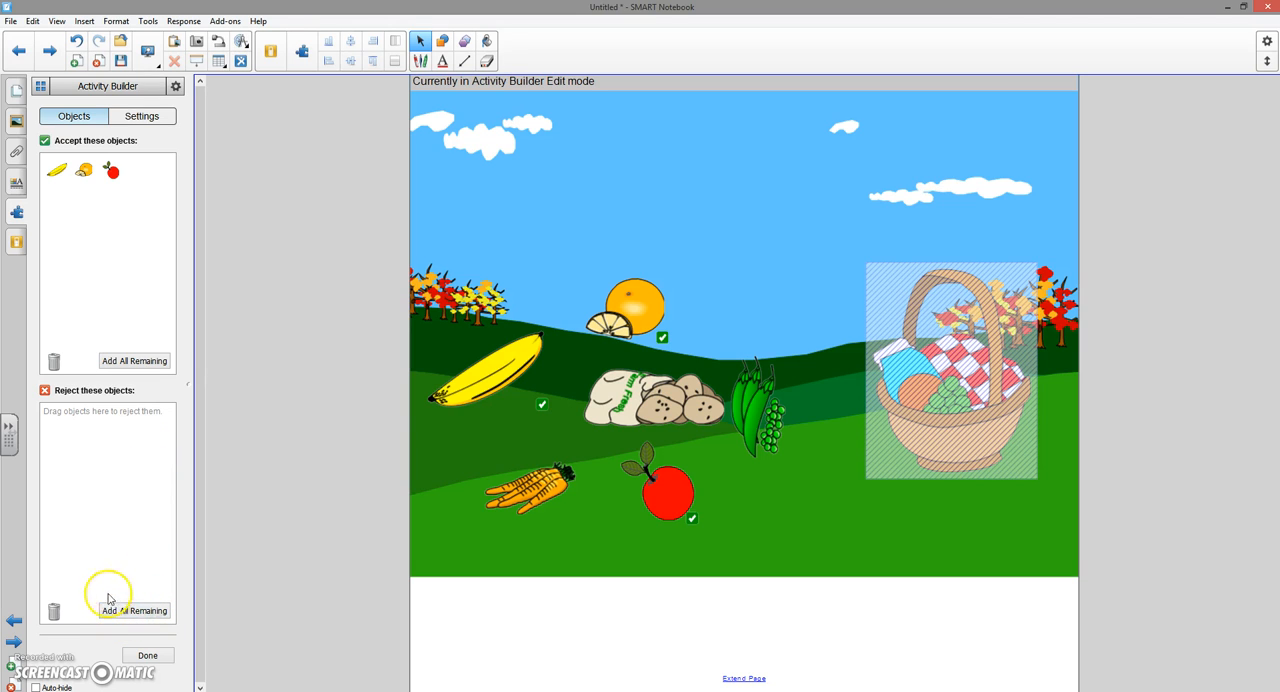
{"action": "left_click", "coordinate": [131, 617]}
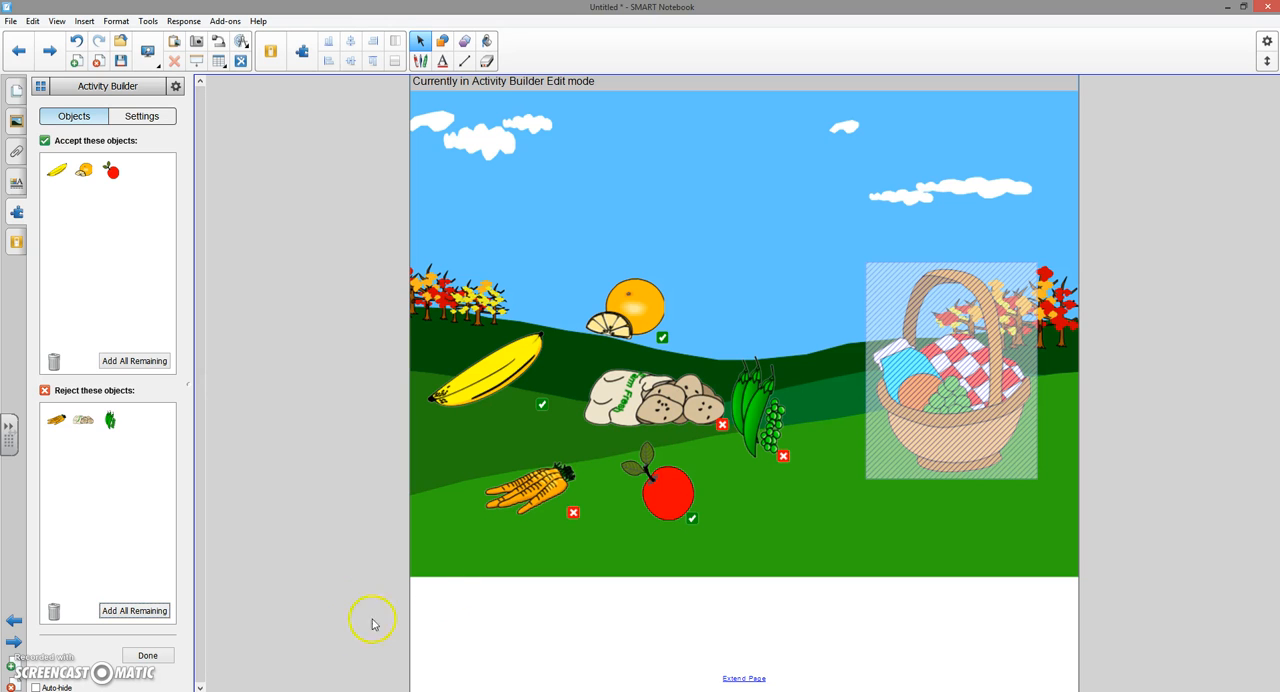
{"action": "left_click", "coordinate": [148, 655]}
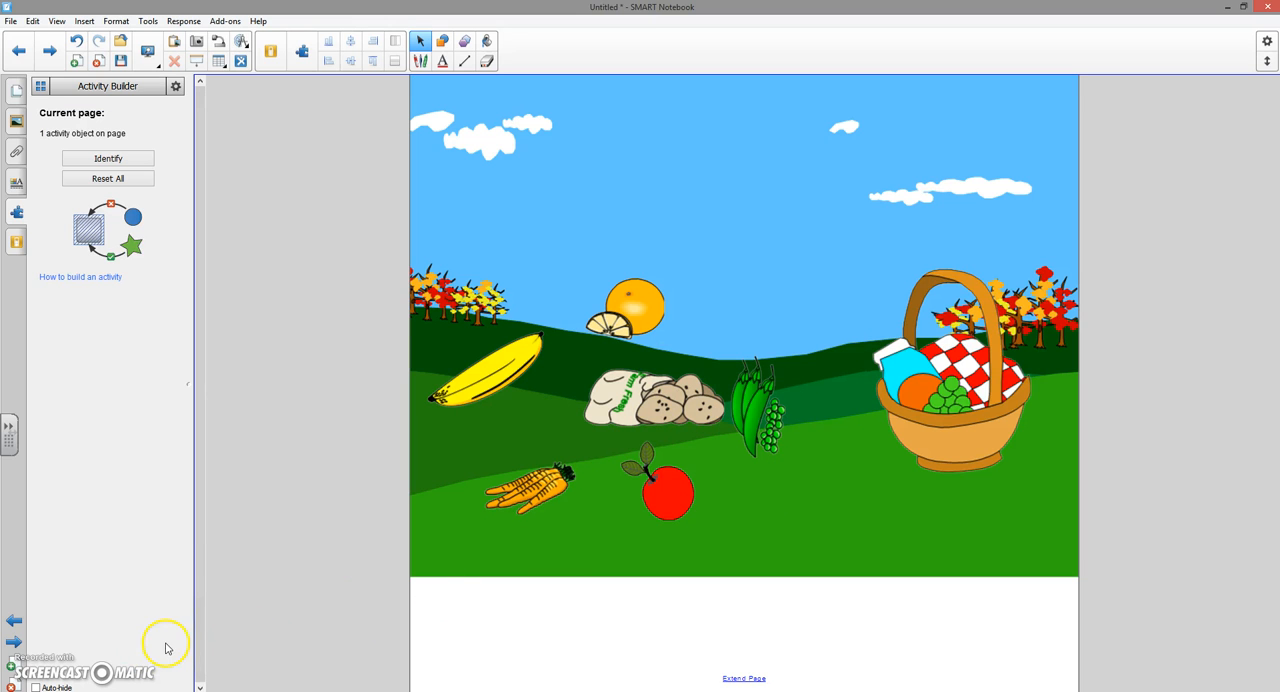
- Show the page thumbnails and test the activity by moving the orange, potatoes, apple and banana onto the basket
{"action": "left_click", "coordinate": [13, 89]}
{"action": "left_click_drag", "start_coordinate": [604, 315], "coordinate": [940, 390]}
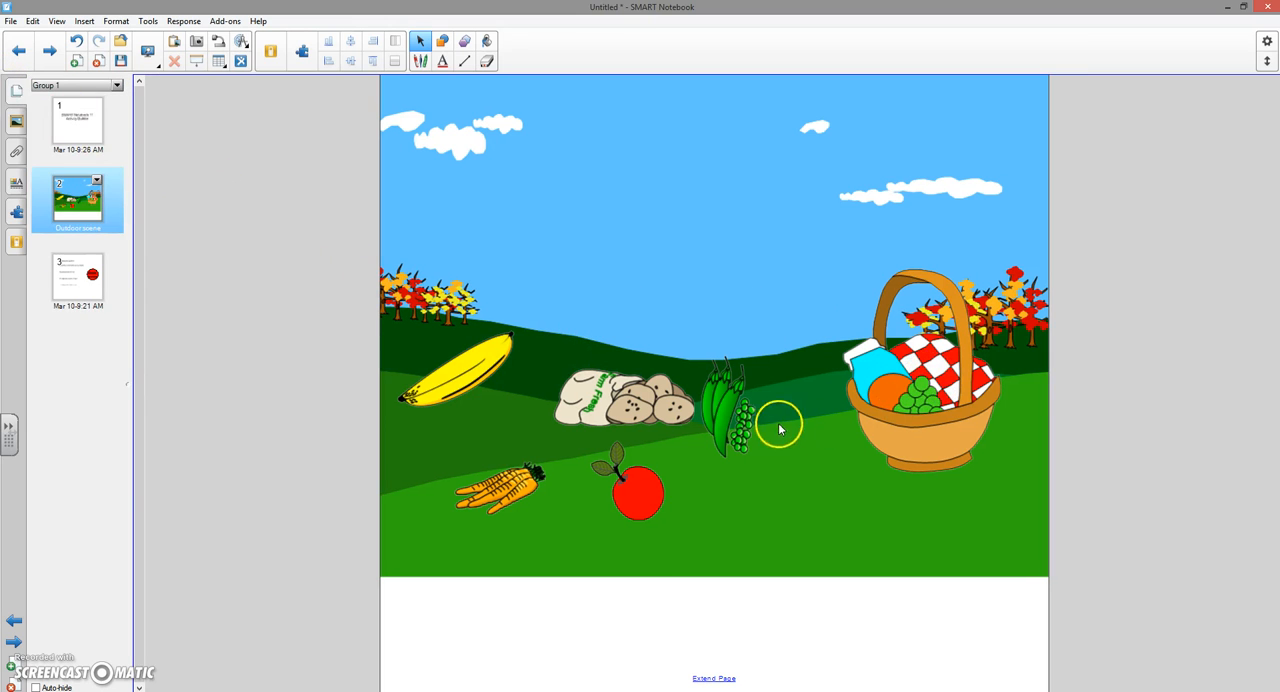
{"action": "left_click_drag", "start_coordinate": [622, 408], "coordinate": [946, 393]}
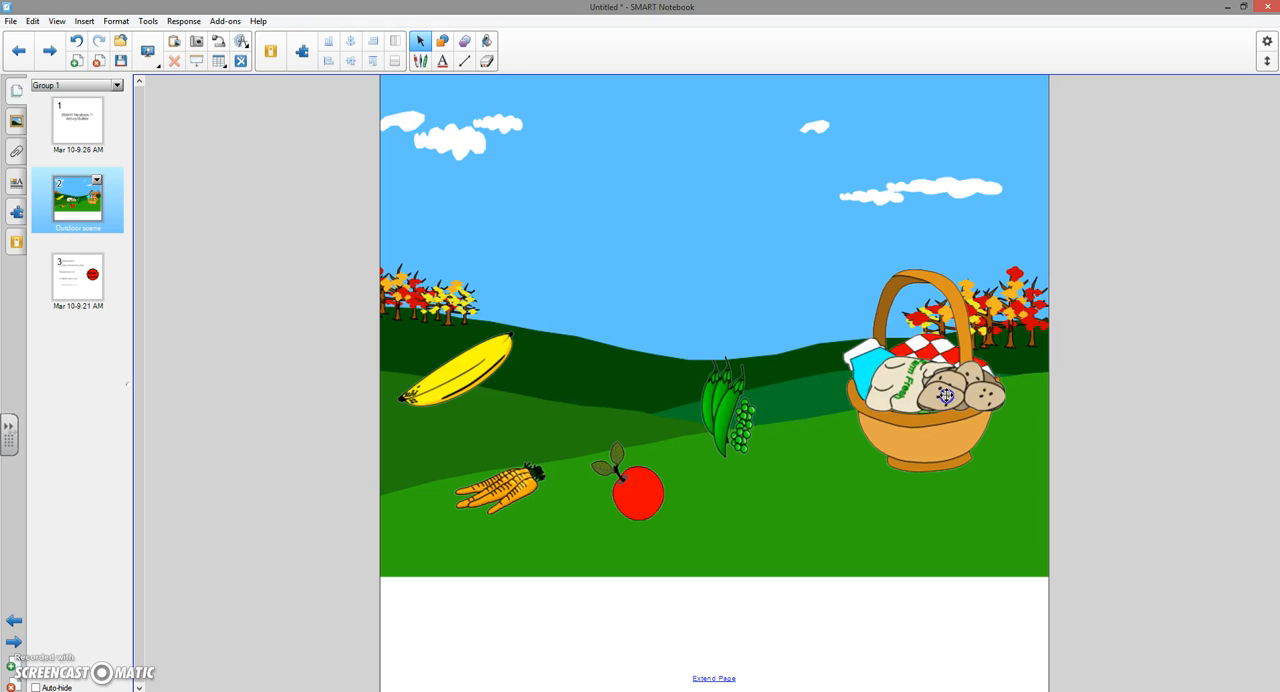
{"action": "left_click_drag", "start_coordinate": [633, 495], "coordinate": [920, 387]}
{"action": "left_click_drag", "start_coordinate": [466, 387], "coordinate": [929, 377]}
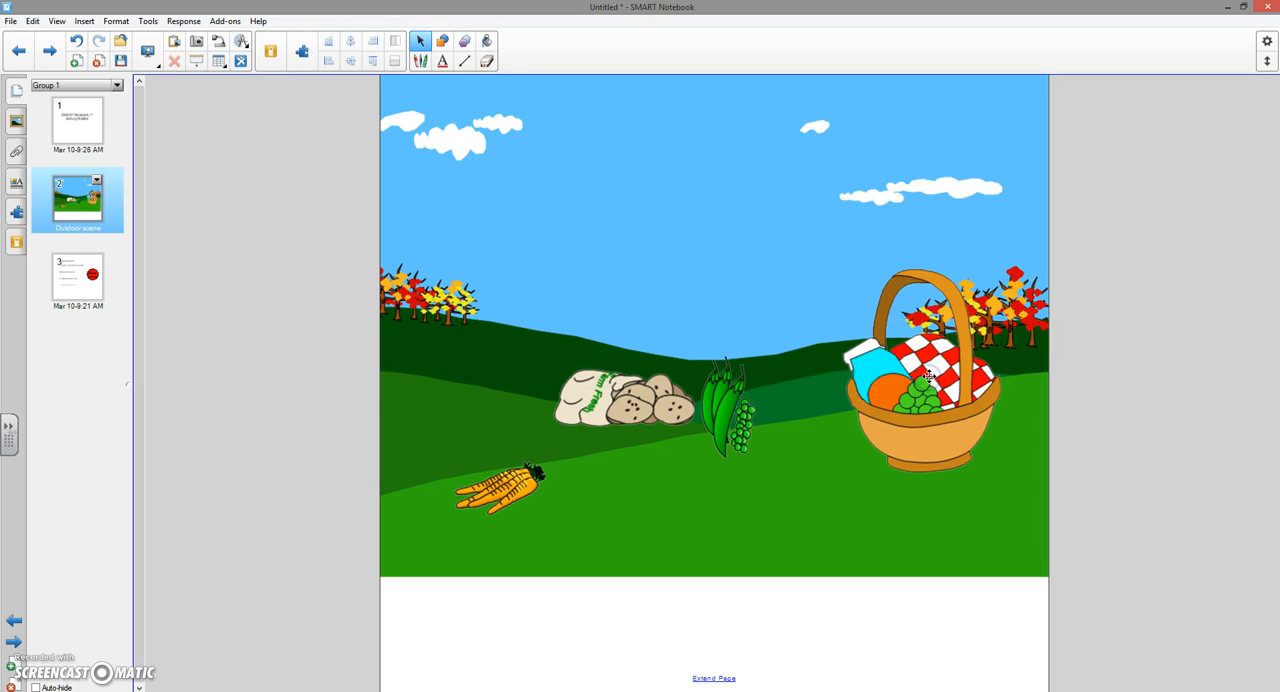
- Reset all activity objects on the outdoor scene page and return to the page thumbnails
{"action": "left_click", "coordinate": [15, 210]}
{"action": "left_click", "coordinate": [89, 188]}
{"action": "left_click", "coordinate": [16, 95]}
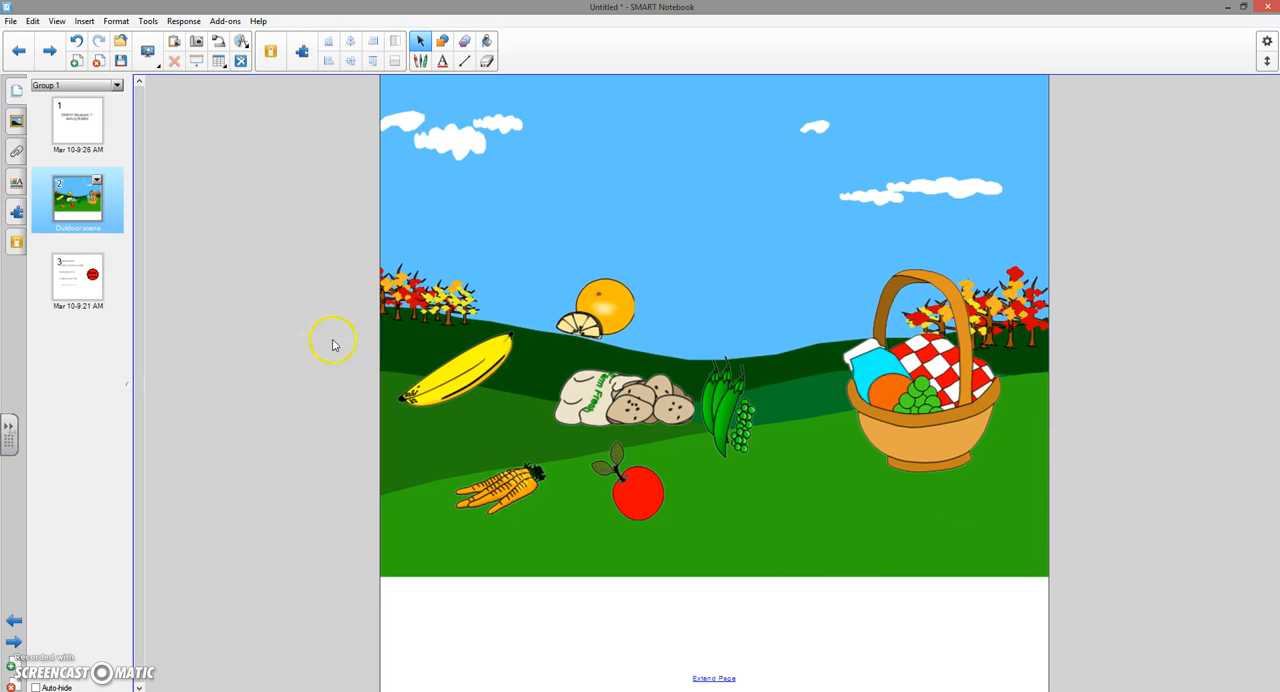
- Open page 3 and start editing the red "Check HERE!" circle as an activity object
{"action": "left_click", "coordinate": [72, 279]}
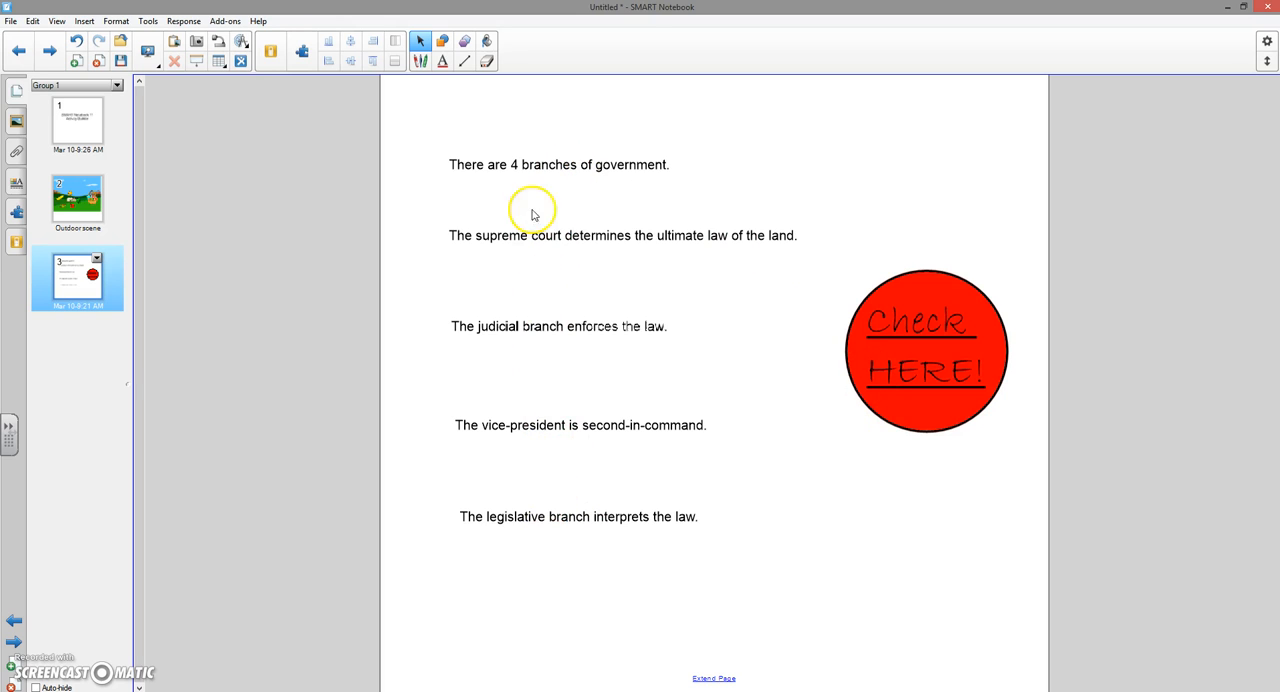
{"action": "left_click", "coordinate": [926, 389]}
{"action": "left_click", "coordinate": [16, 214]}
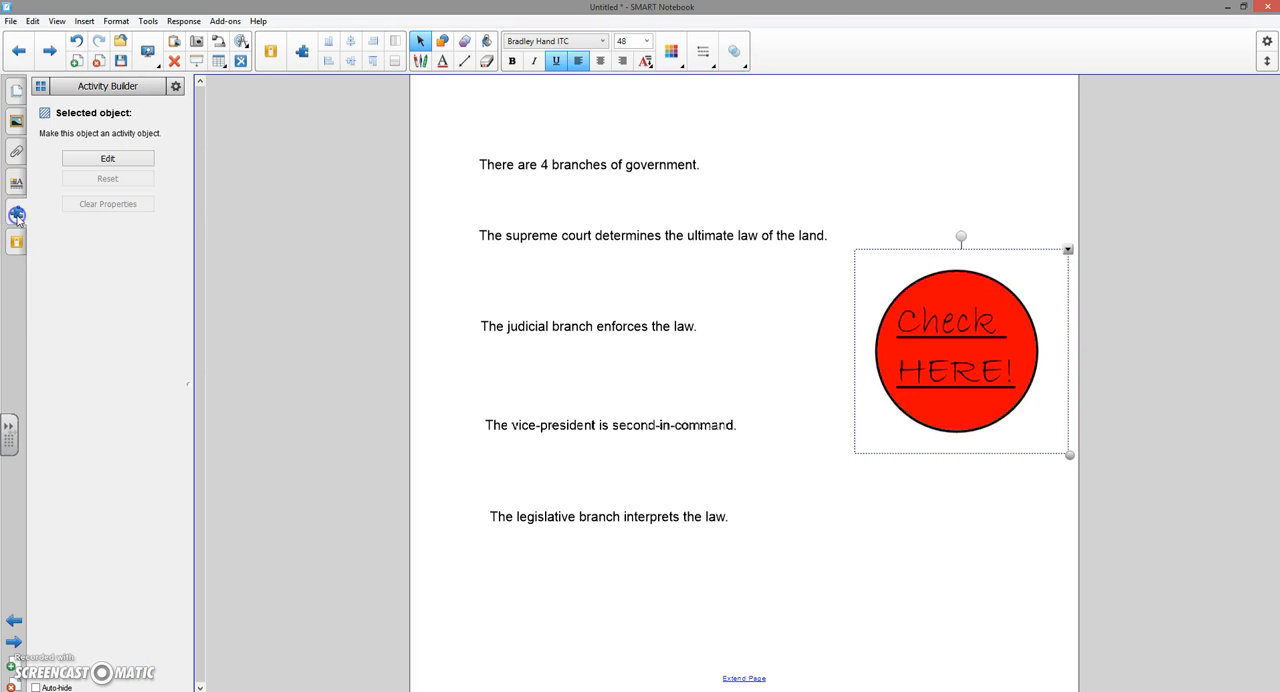
{"action": "left_click", "coordinate": [85, 158]}
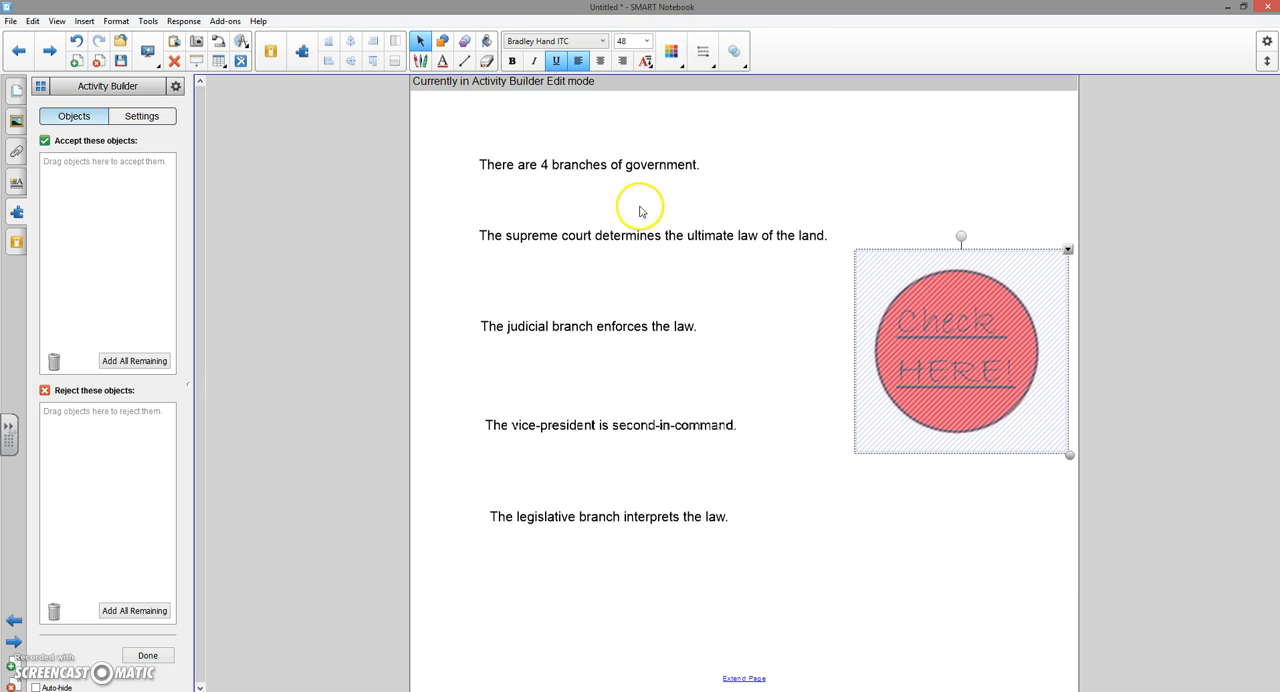
- Set the circle to accept the supreme court and vice-president statements and reject the 4 branches, judicial and legislative ones, finishing the activity edit
{"action": "left_click_drag", "start_coordinate": [222, 350], "coordinate": [131, 420]}
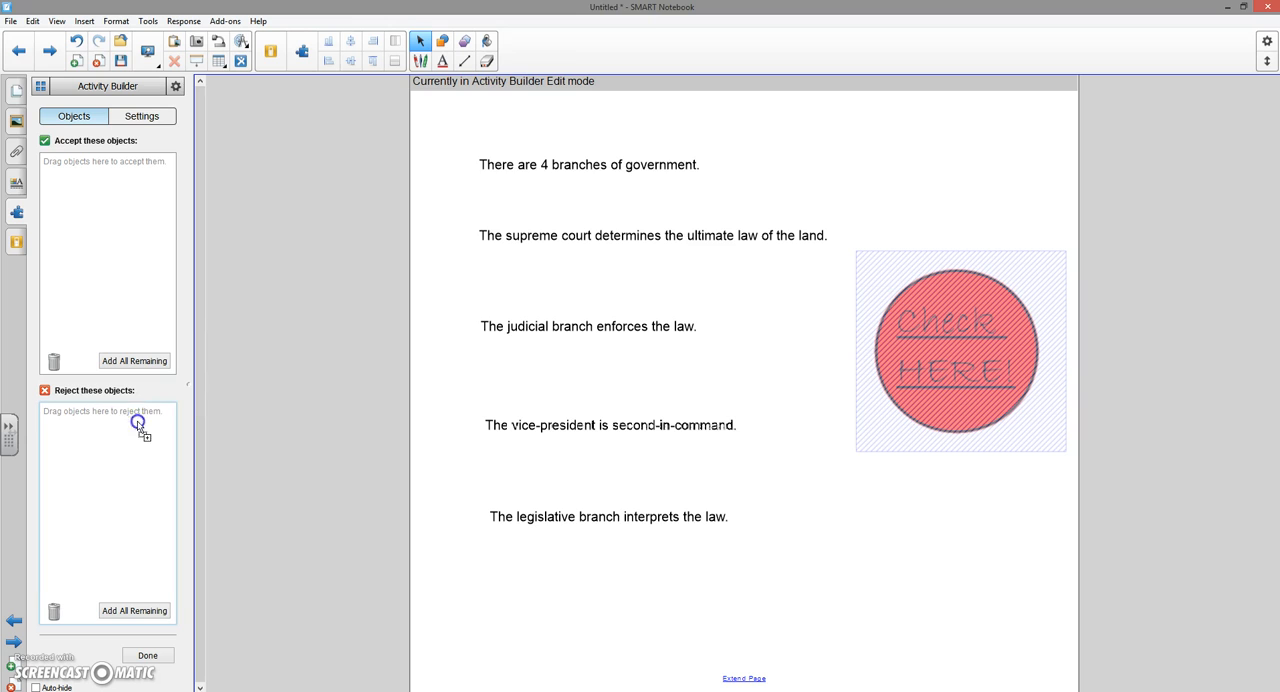
{"action": "left_click_drag", "start_coordinate": [668, 257], "coordinate": [105, 200]}
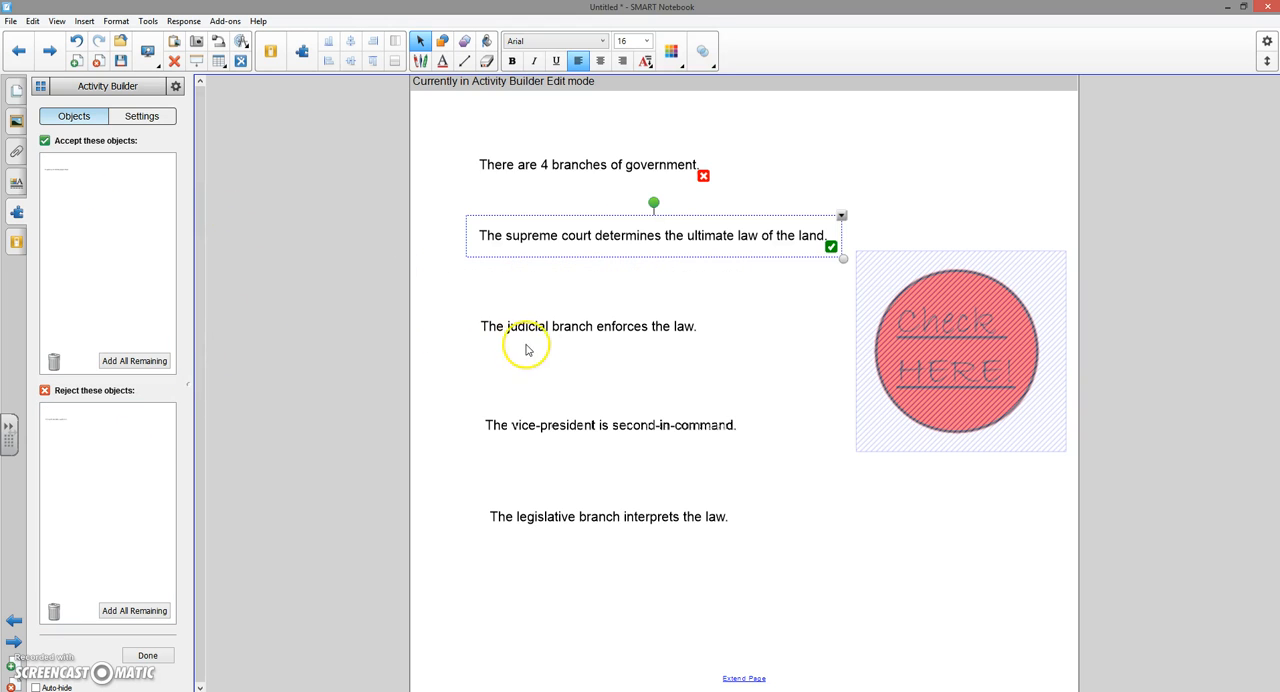
{"action": "left_click", "coordinate": [606, 329]}
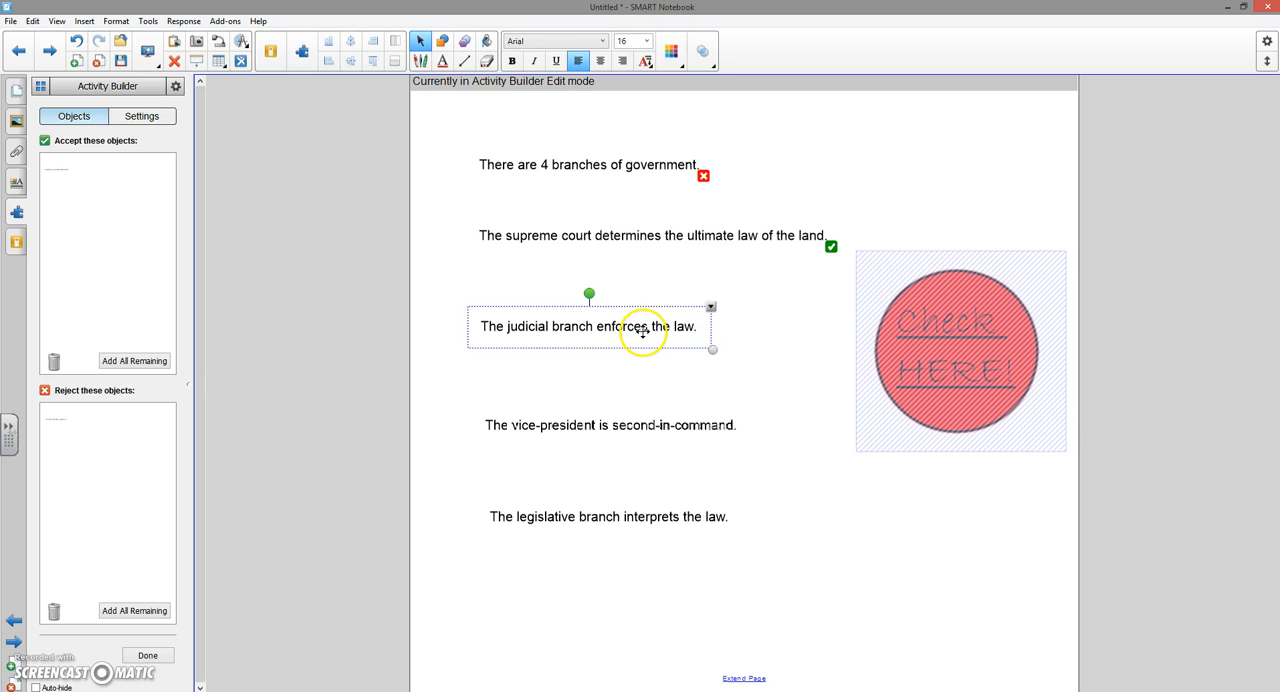
{"action": "left_click_drag", "start_coordinate": [645, 330], "coordinate": [126, 489]}
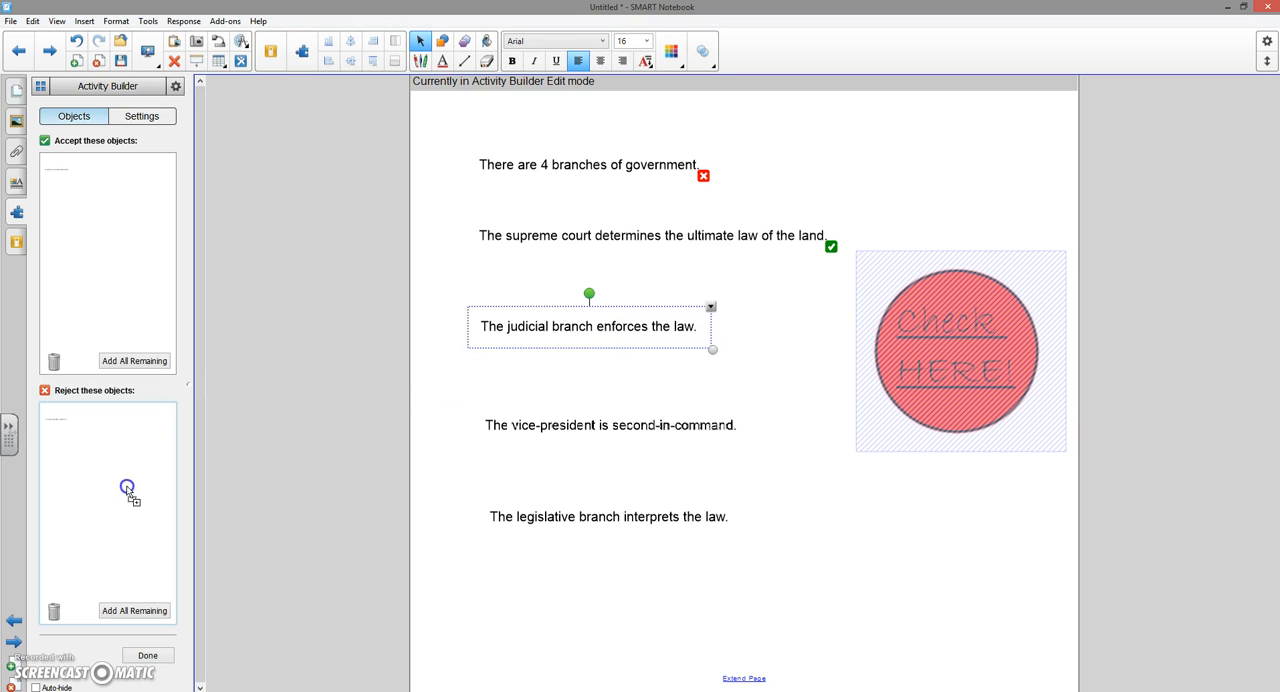
{"action": "left_click_drag", "start_coordinate": [529, 423], "coordinate": [140, 289]}
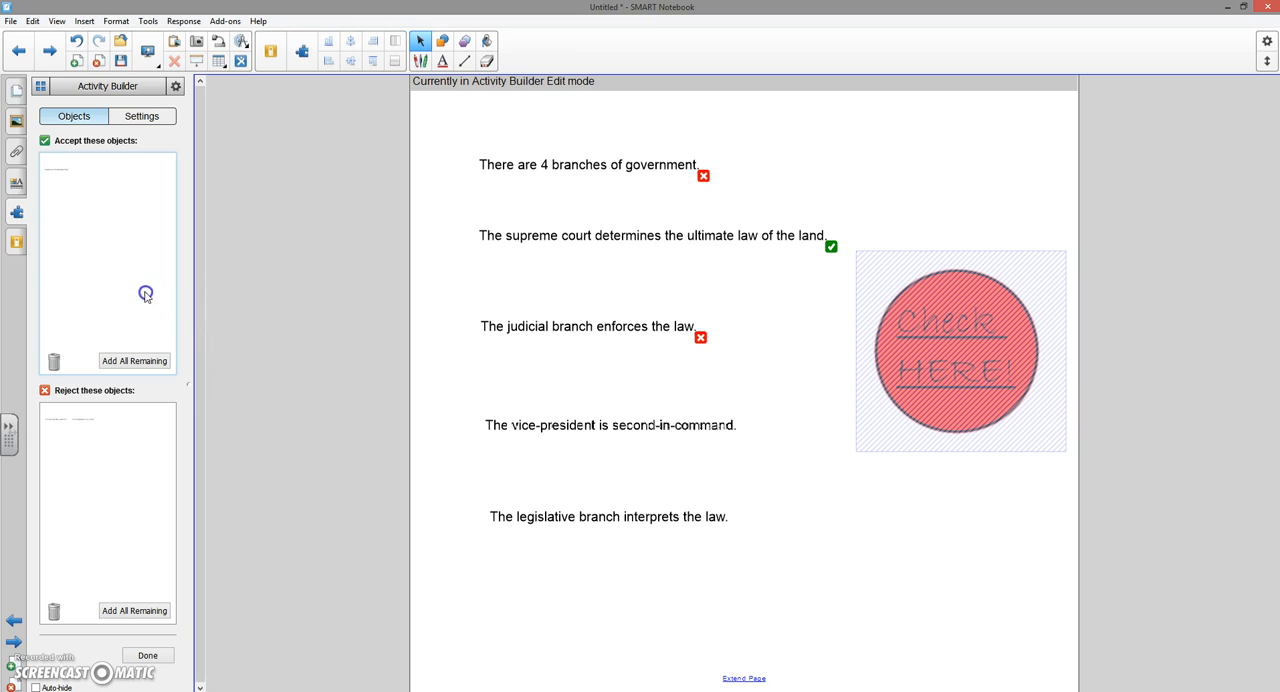
{"action": "left_click", "coordinate": [607, 520]}
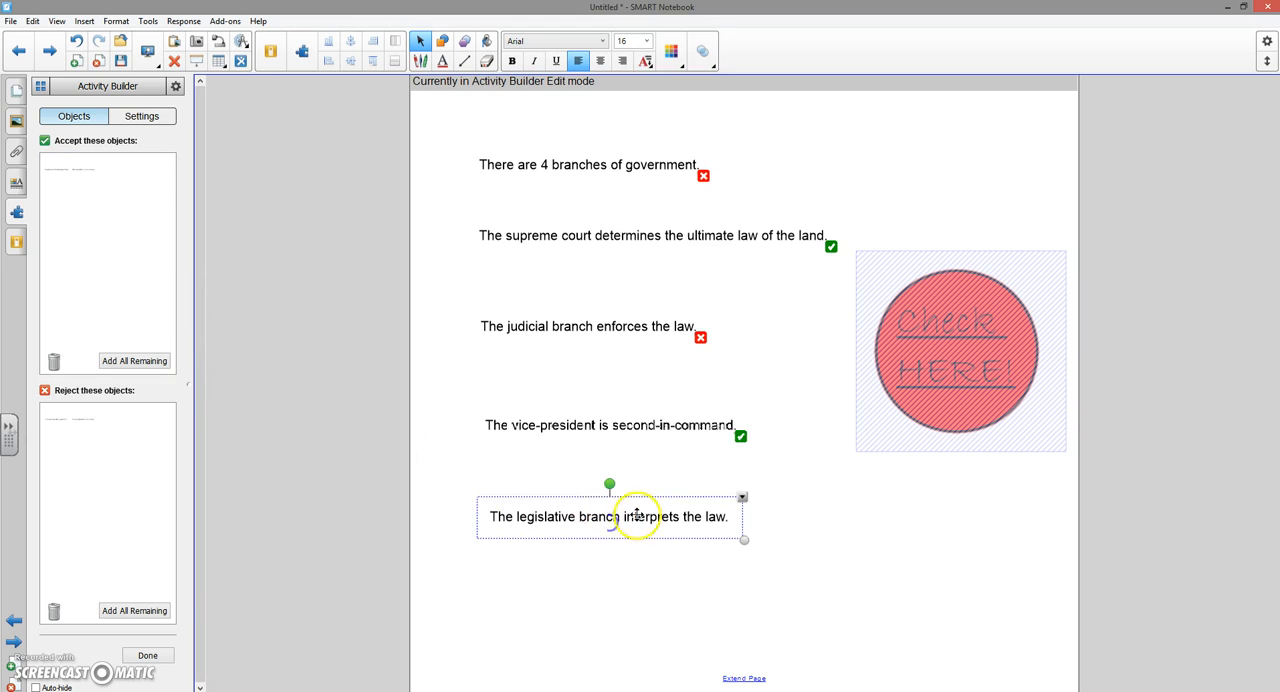
{"action": "left_click_drag", "start_coordinate": [662, 517], "coordinate": [132, 503]}
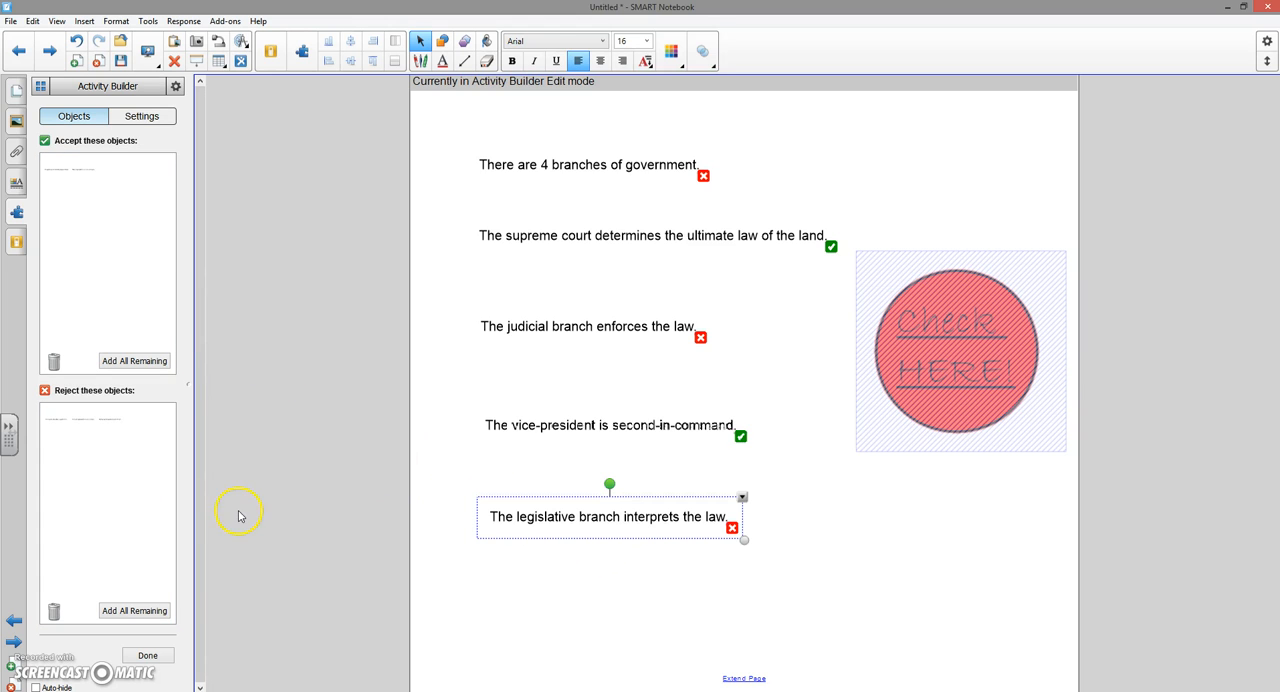
{"action": "left_click", "coordinate": [147, 655]}
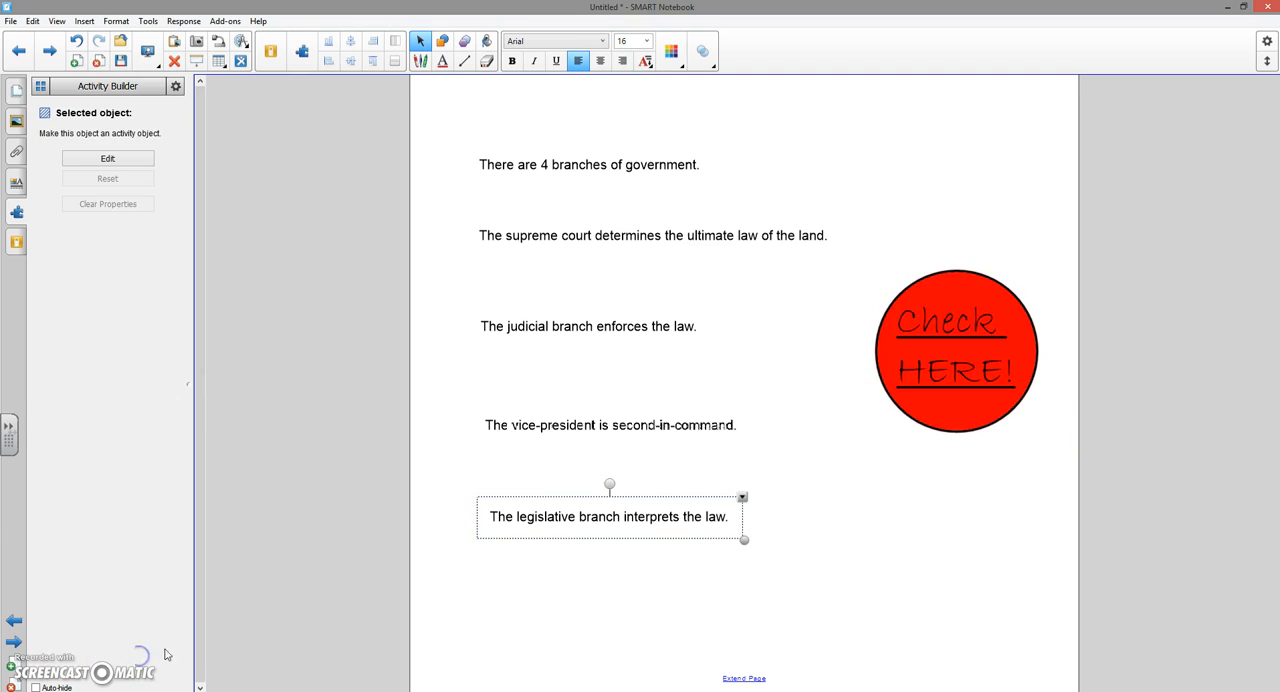
- Test the activity by moving the legislative branch statement and the vice-president statement onto the red "Check HERE!" circle
{"action": "left_click", "coordinate": [557, 592]}
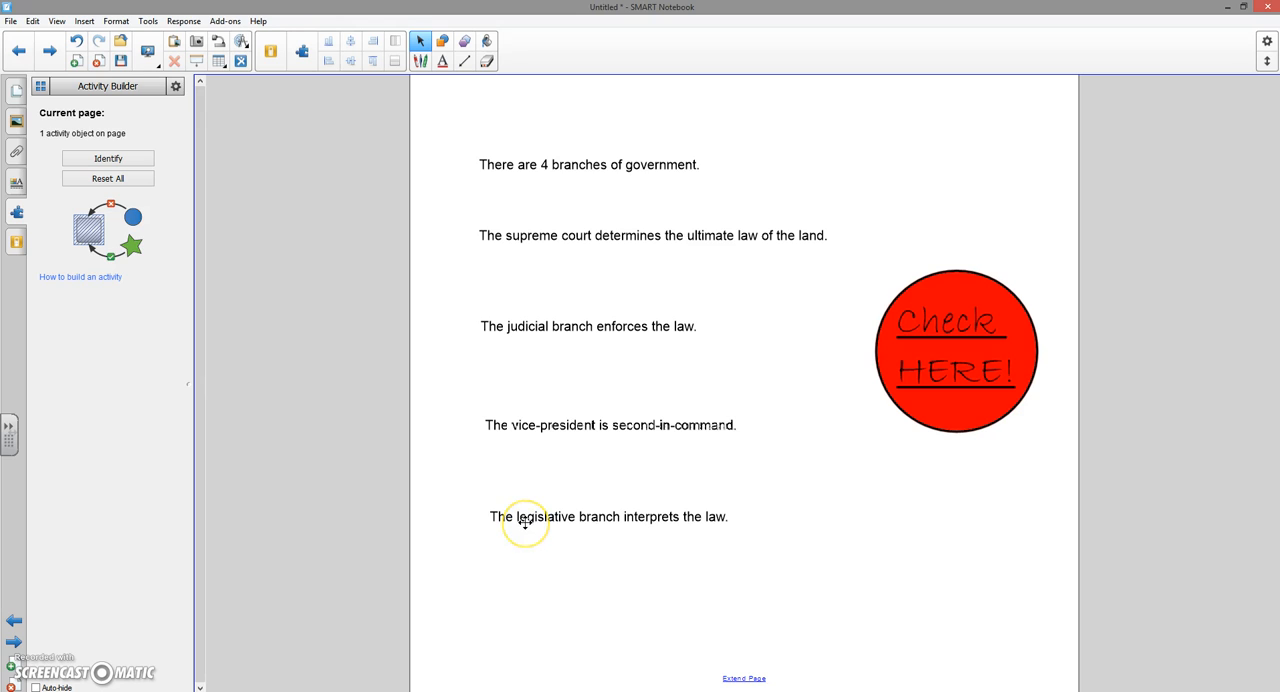
{"action": "left_click_drag", "start_coordinate": [525, 522], "coordinate": [930, 352]}
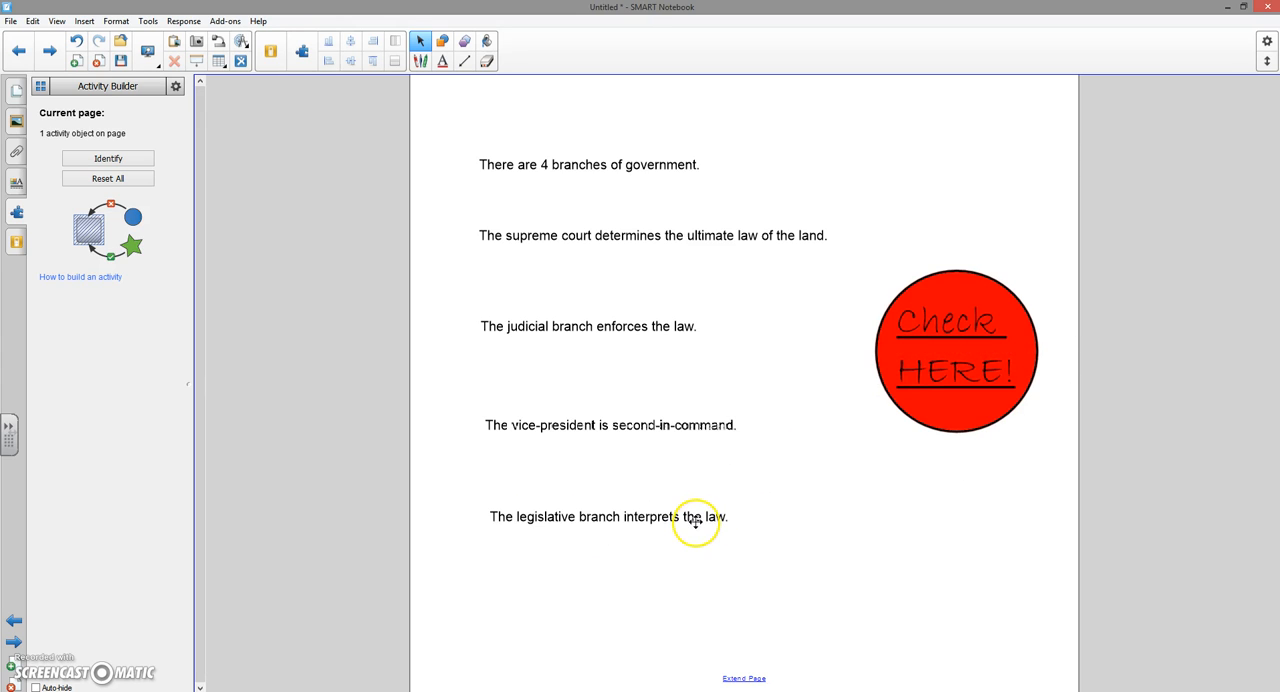
{"action": "left_click_drag", "start_coordinate": [562, 425], "coordinate": [930, 361]}
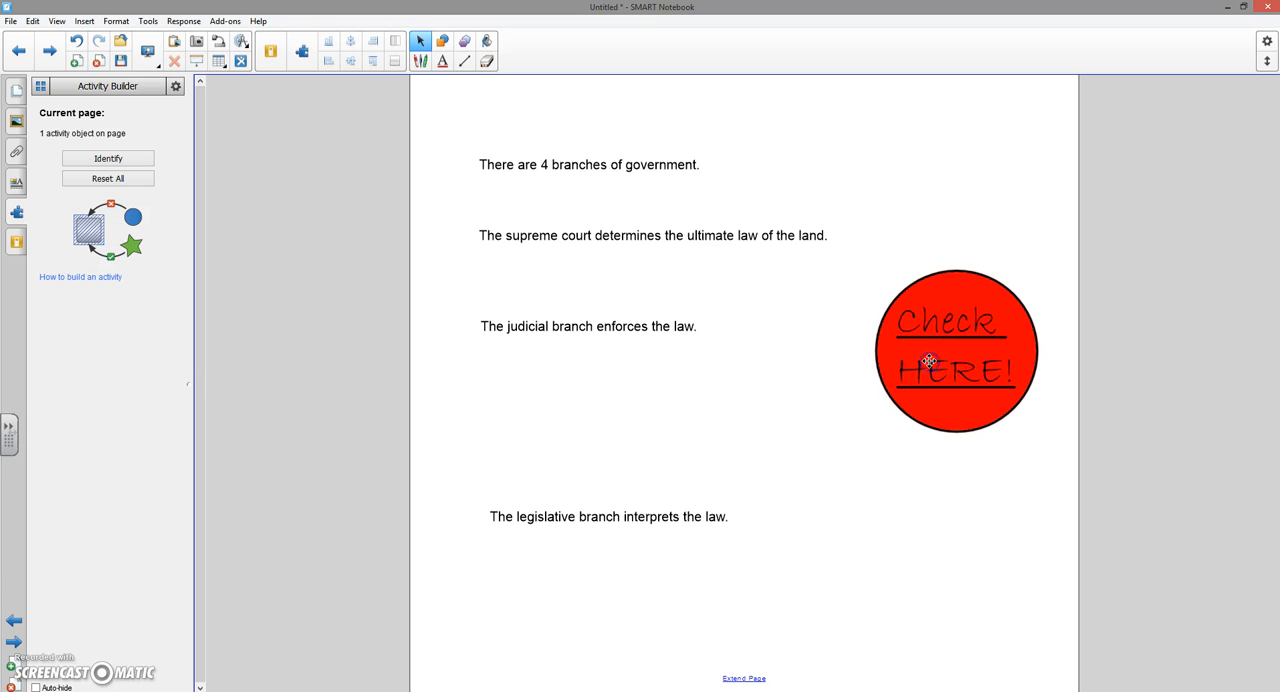
{"action": "left_click", "coordinate": [681, 415]}
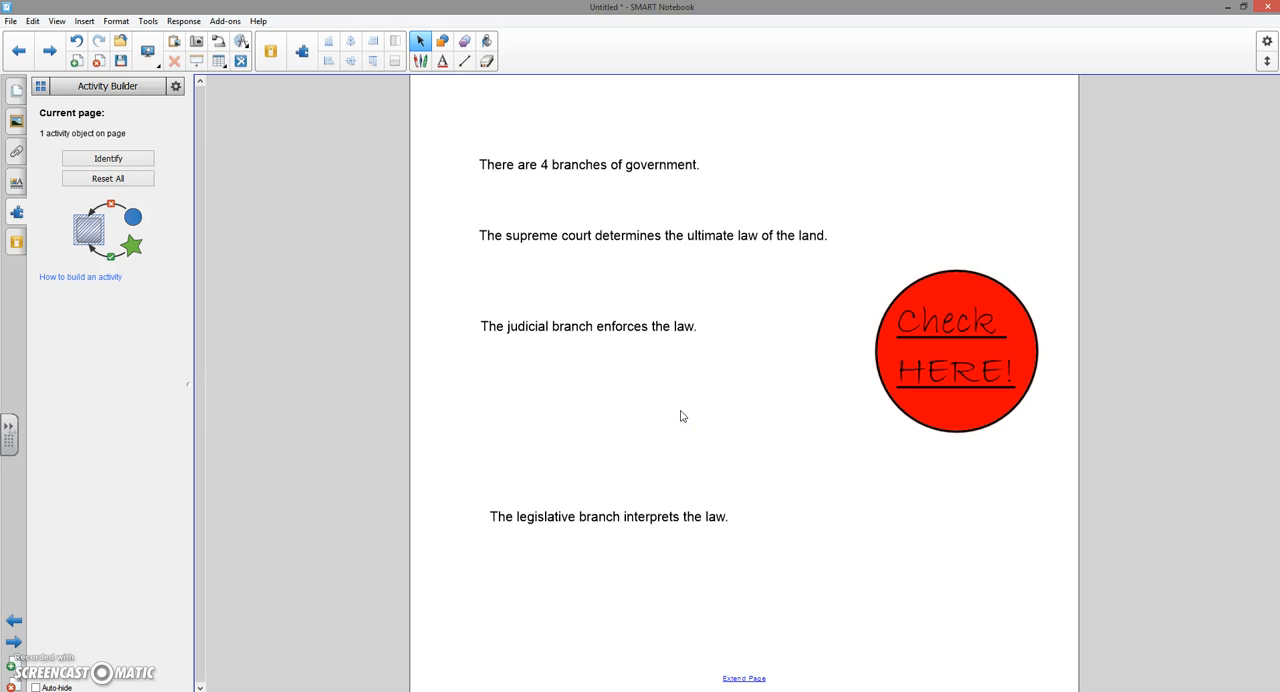